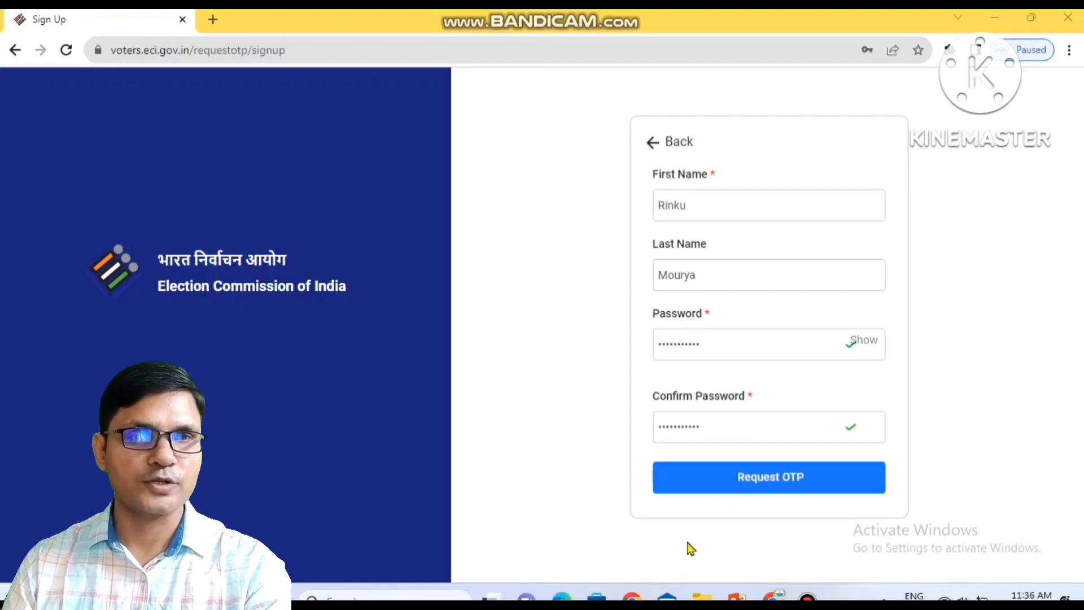
- Request the OTP for the new voter portal account, verify it with the received code, and proceed to login
{"action": "left_click", "coordinate": [777, 481]}
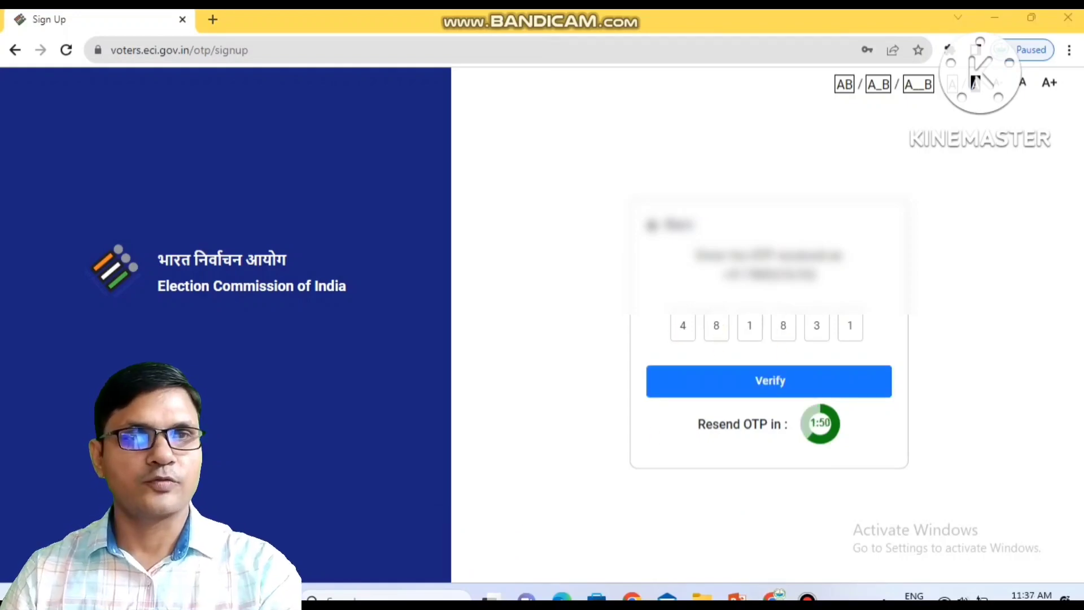
{"action": "left_click", "coordinate": [829, 365]}
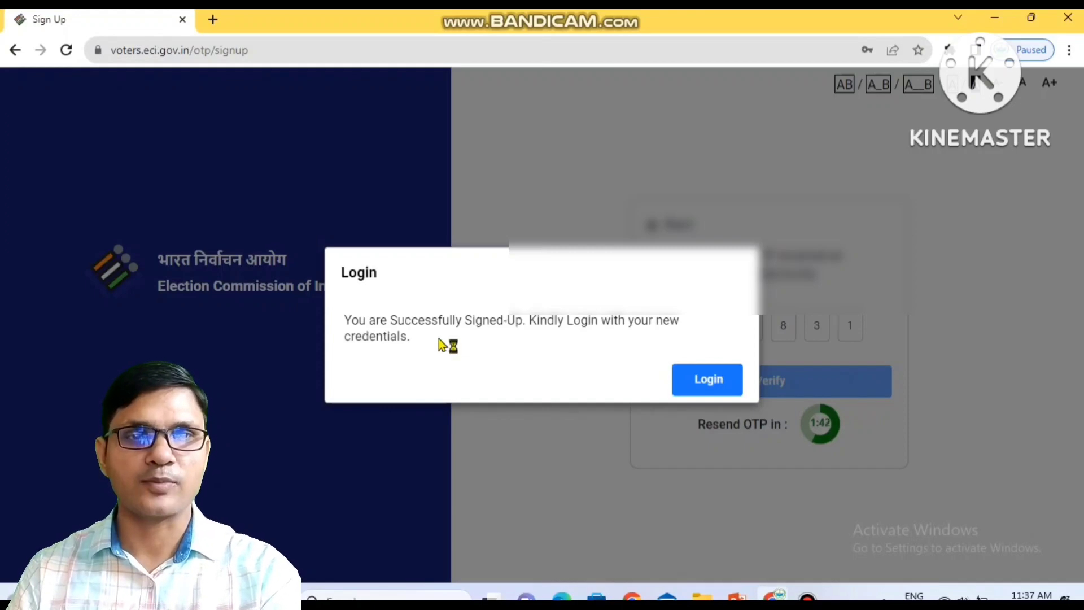
{"action": "left_click", "coordinate": [706, 390]}
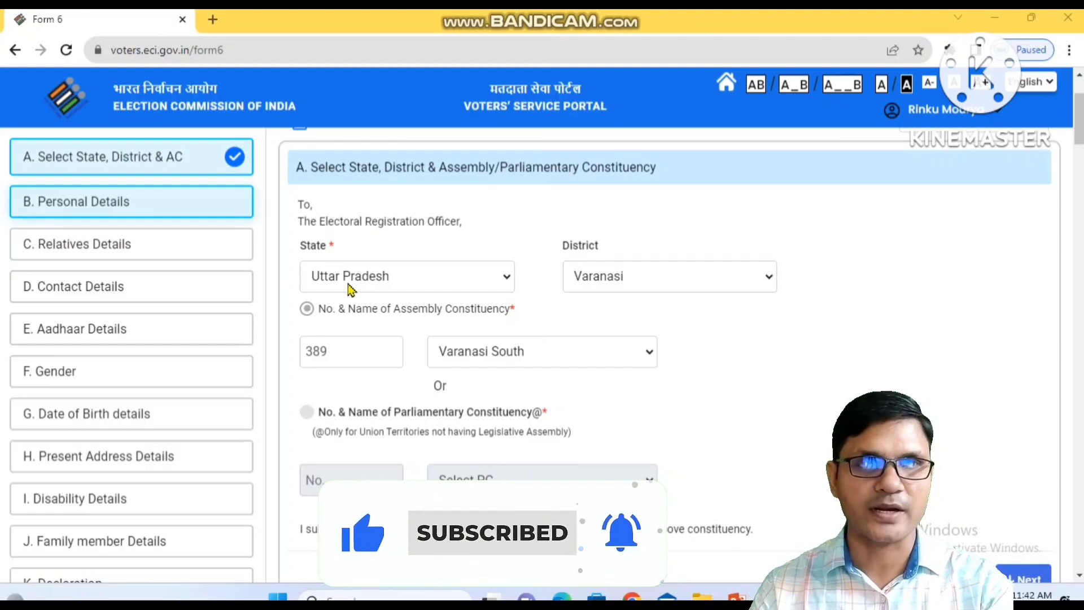
- Keep Varanasi as the district and Varanasi South as the assembly constituency, and continue to the personal details
{"action": "left_click", "coordinate": [660, 286]}
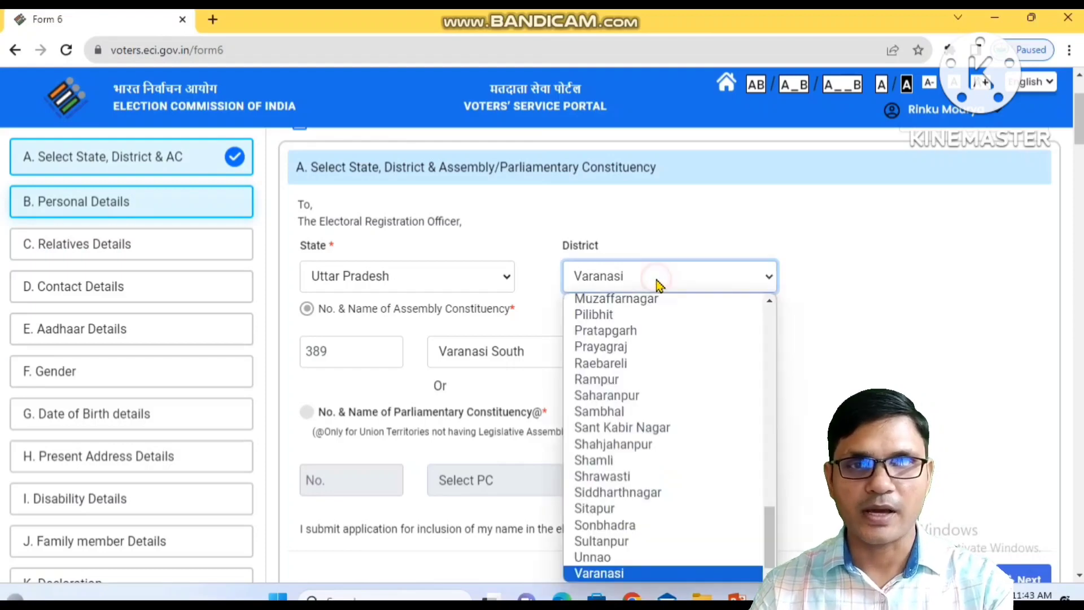
{"action": "left_click", "coordinate": [464, 361]}
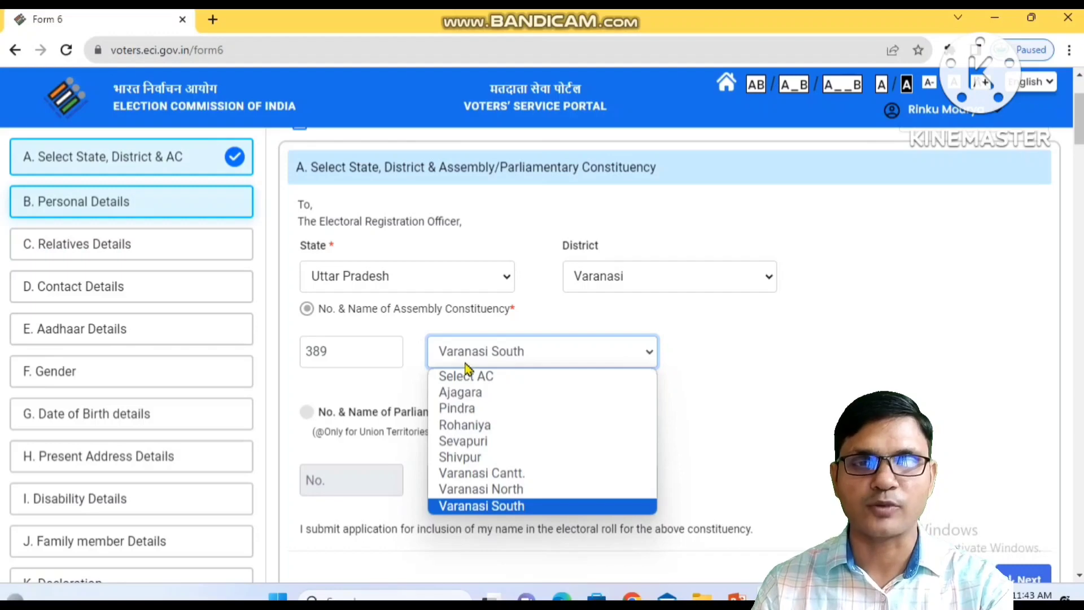
{"action": "left_click", "coordinate": [515, 356]}
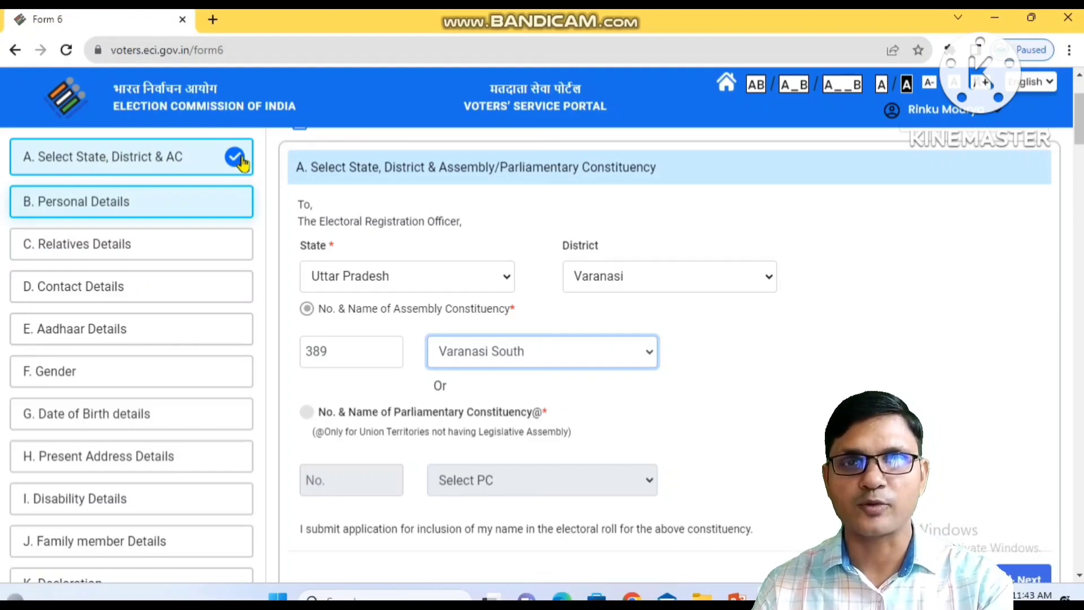
{"action": "left_click", "coordinate": [119, 207]}
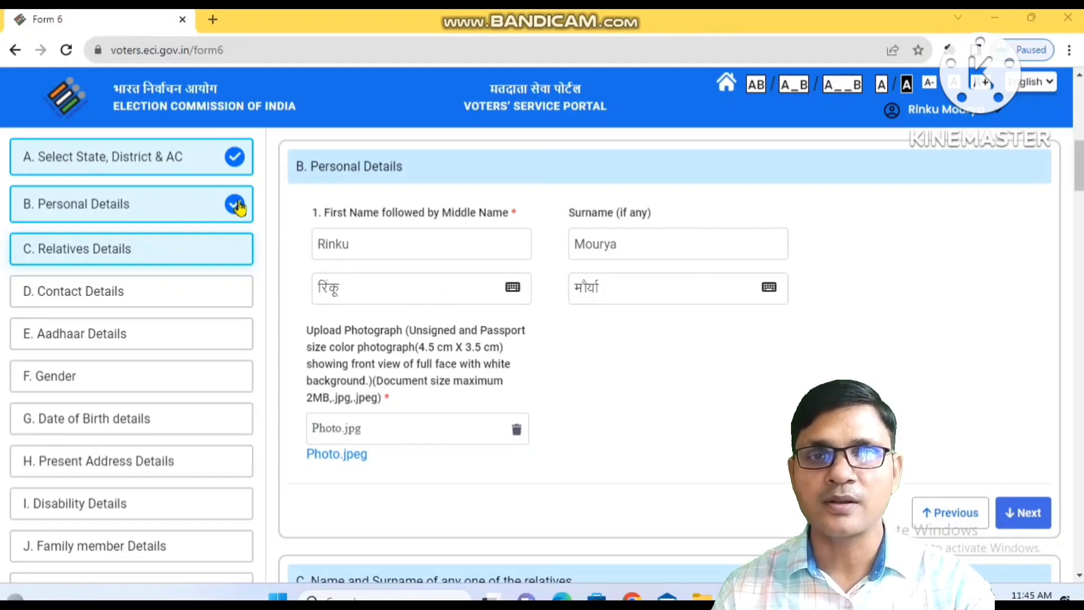
- Check the father's name and surname in the relatives section and continue to the contact details
{"action": "scroll", "coordinate": [758, 464], "scroll_direction": "down", "scroll_amount": 5}
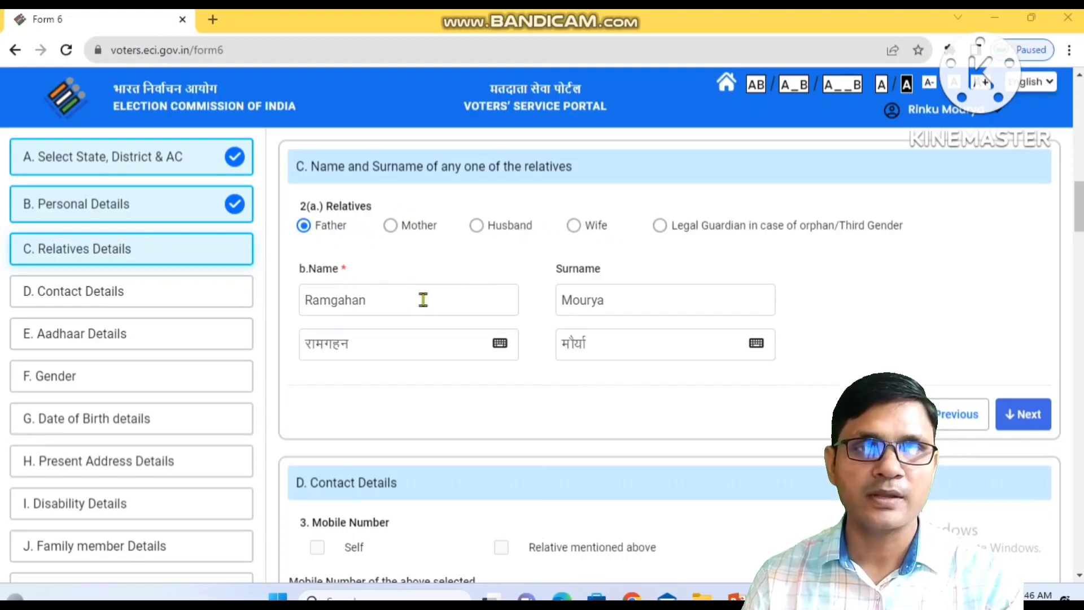
{"action": "double_click", "coordinate": [642, 293]}
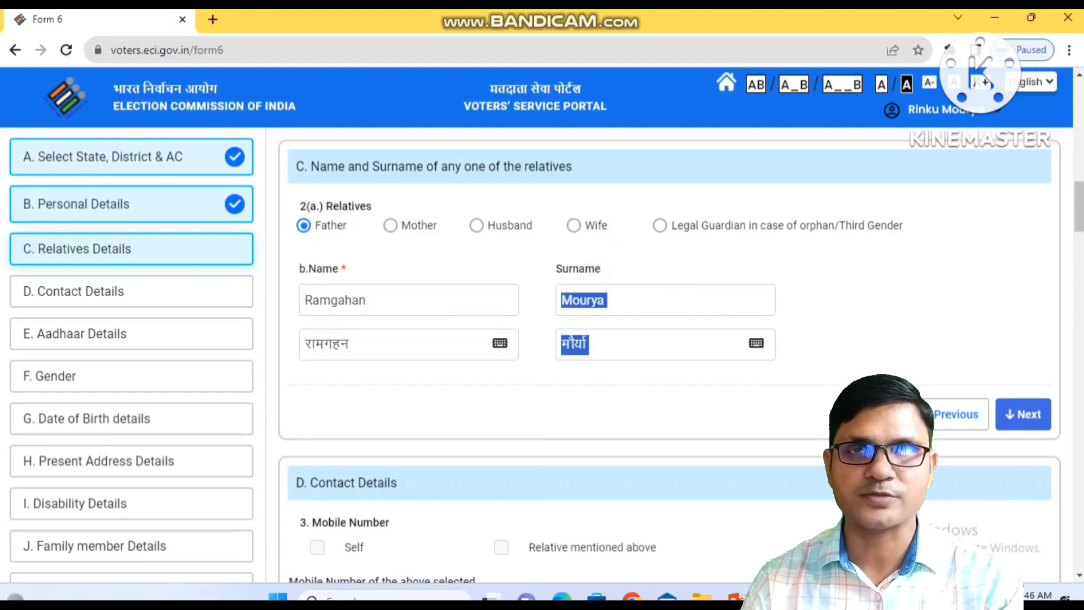
{"action": "left_click", "coordinate": [1037, 421]}
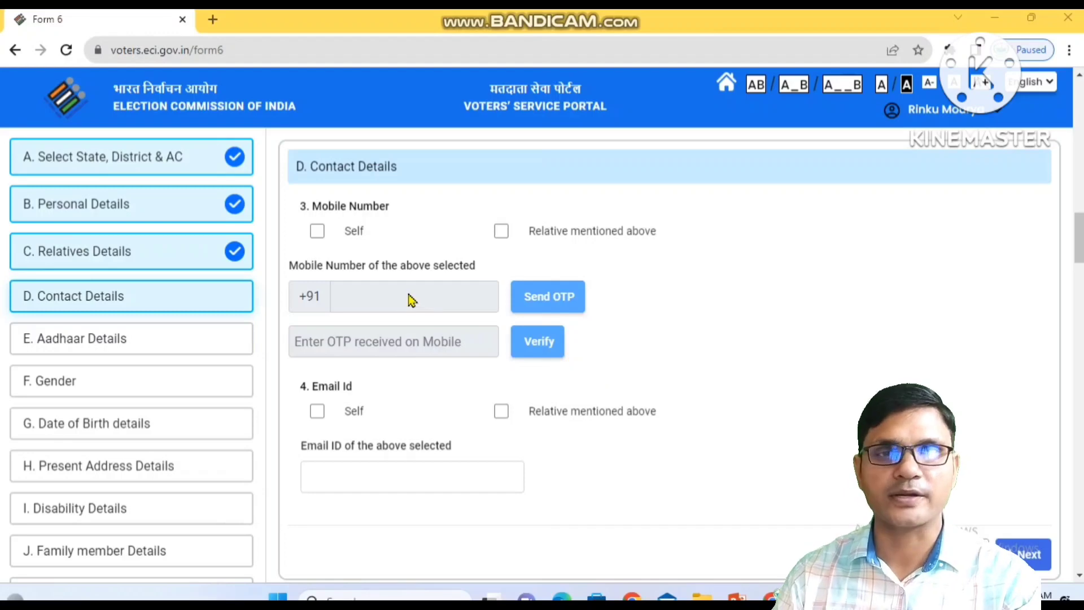
- Mark both the mobile number and the email ID in the contact details as the applicant's own (Self)
{"action": "left_click", "coordinate": [317, 231]}
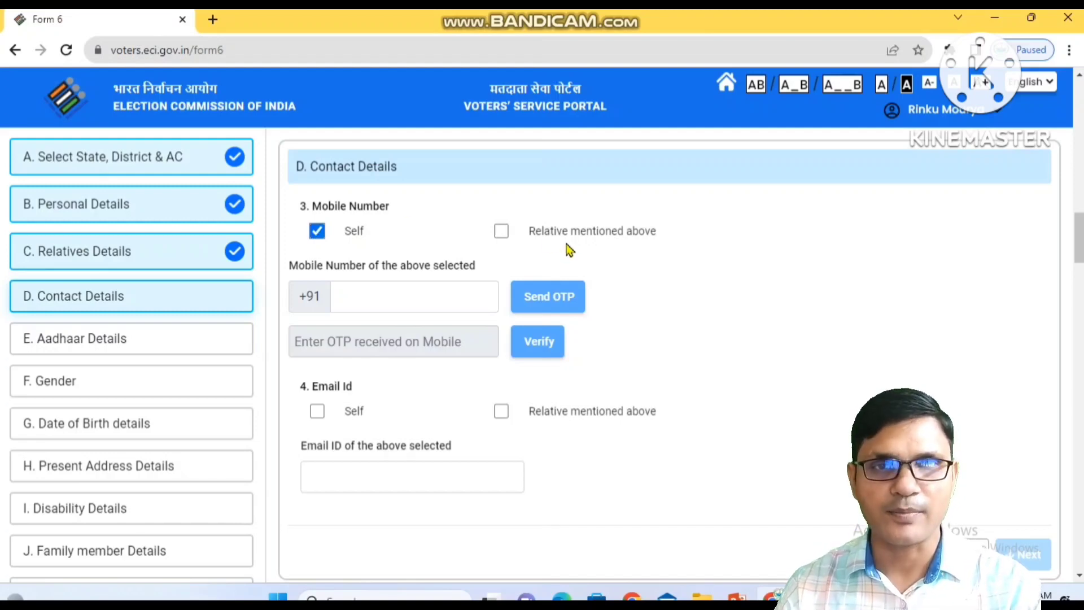
{"action": "left_click", "coordinate": [376, 301]}
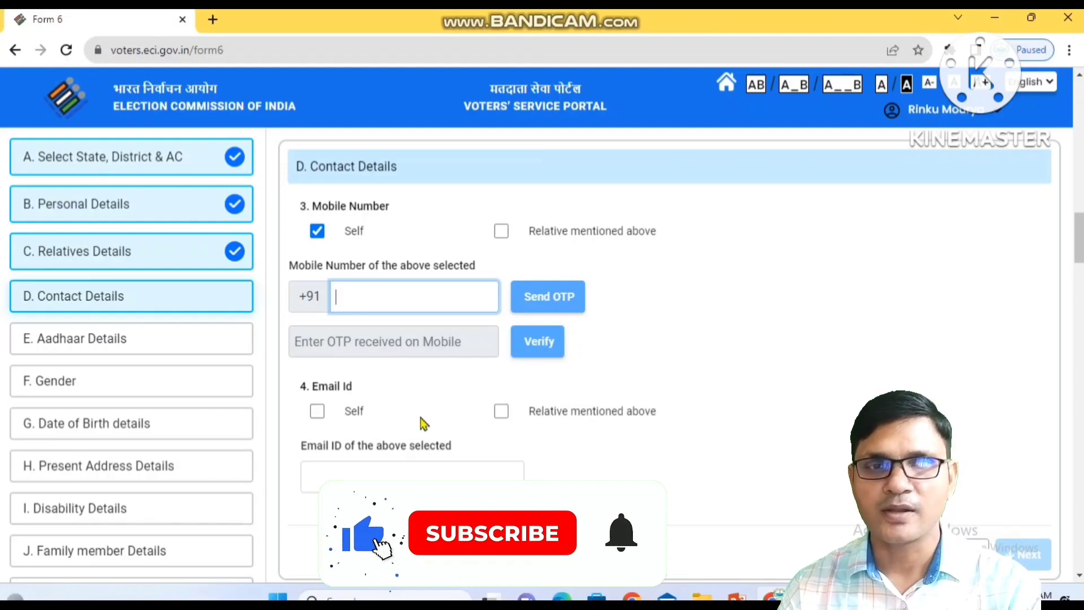
{"action": "left_click", "coordinate": [317, 411]}
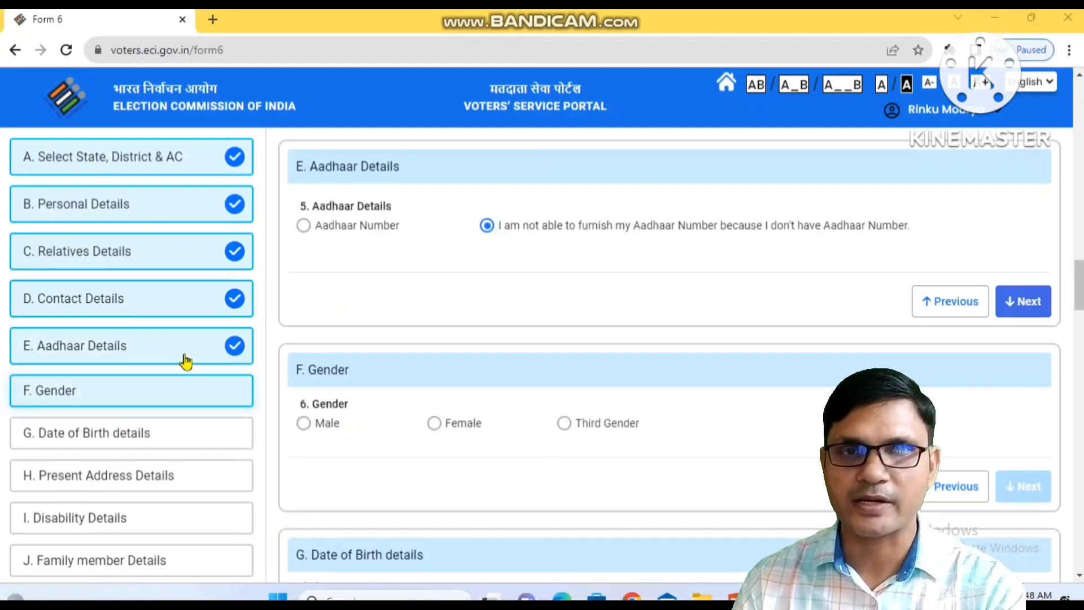
- Choose the Aadhaar Number option in the Aadhaar details, set the gender to Male, and continue to the date of birth details
{"action": "left_click", "coordinate": [304, 225]}
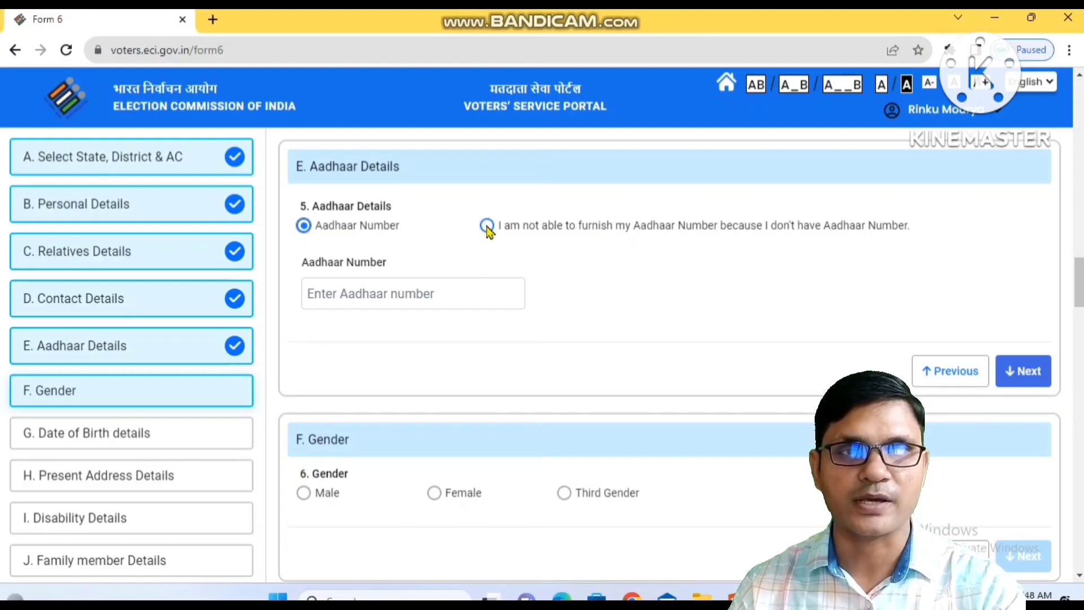
{"action": "left_click", "coordinate": [1024, 373]}
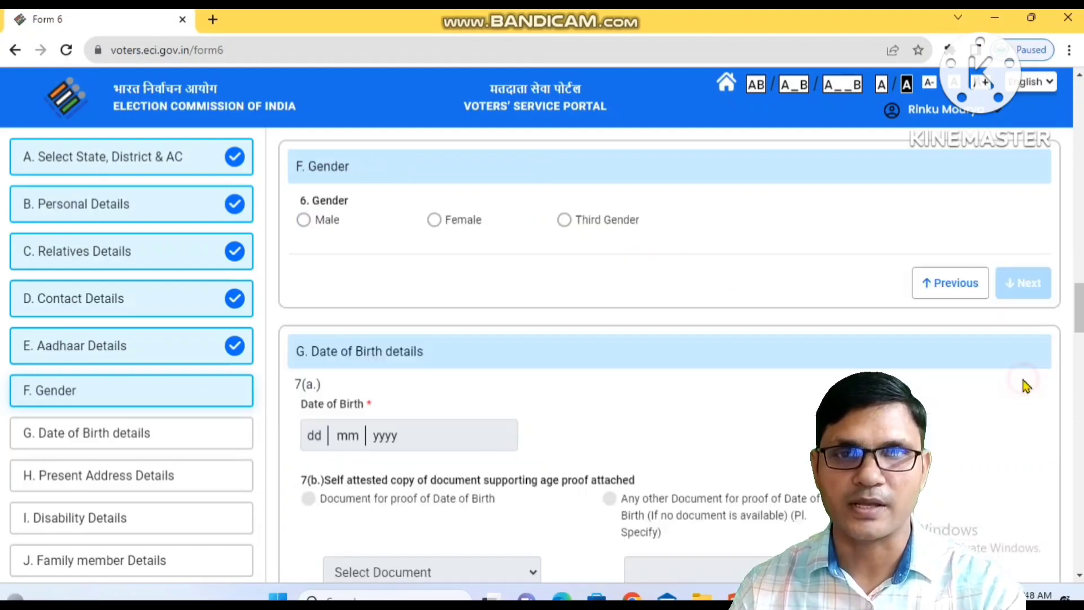
{"action": "left_click", "coordinate": [304, 222]}
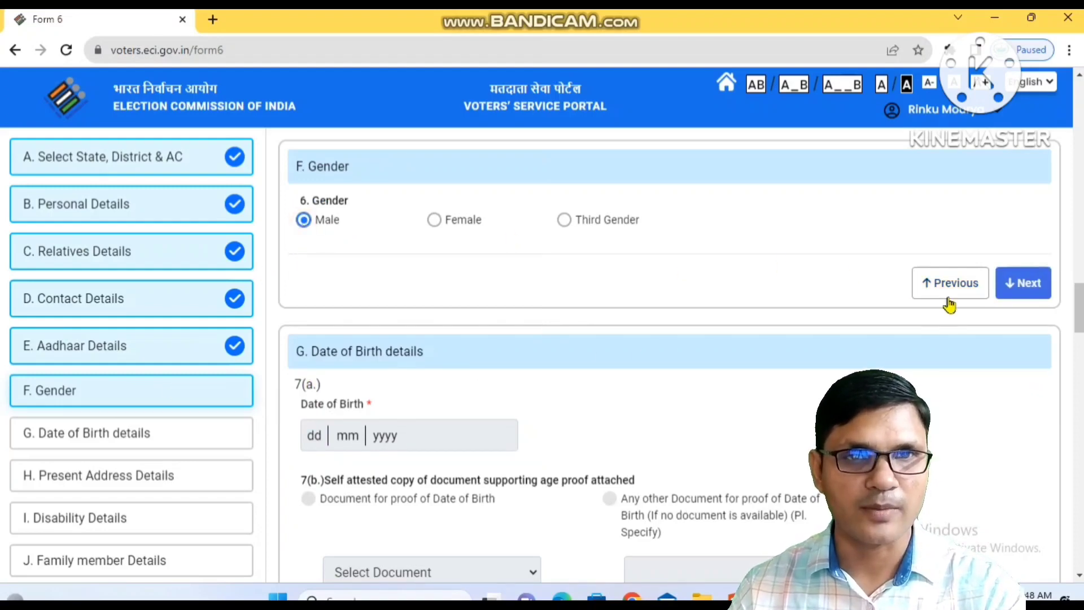
{"action": "left_click", "coordinate": [1024, 283]}
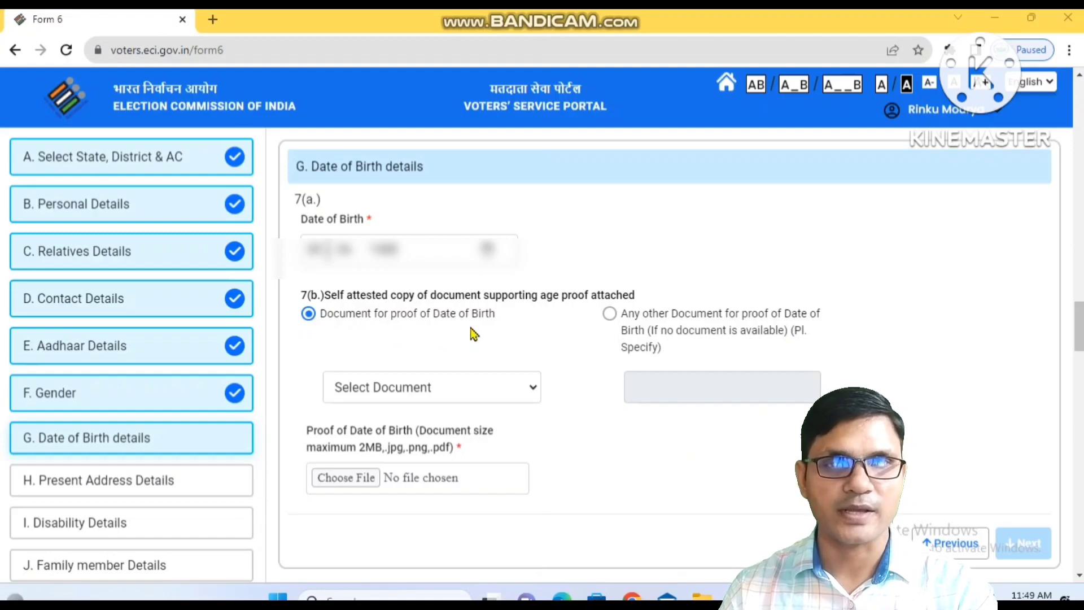
- Set Aadhaar Card as the date of birth proof, upload Aadhar.jpg for it, and continue to the present address details
{"action": "left_click", "coordinate": [462, 388]}
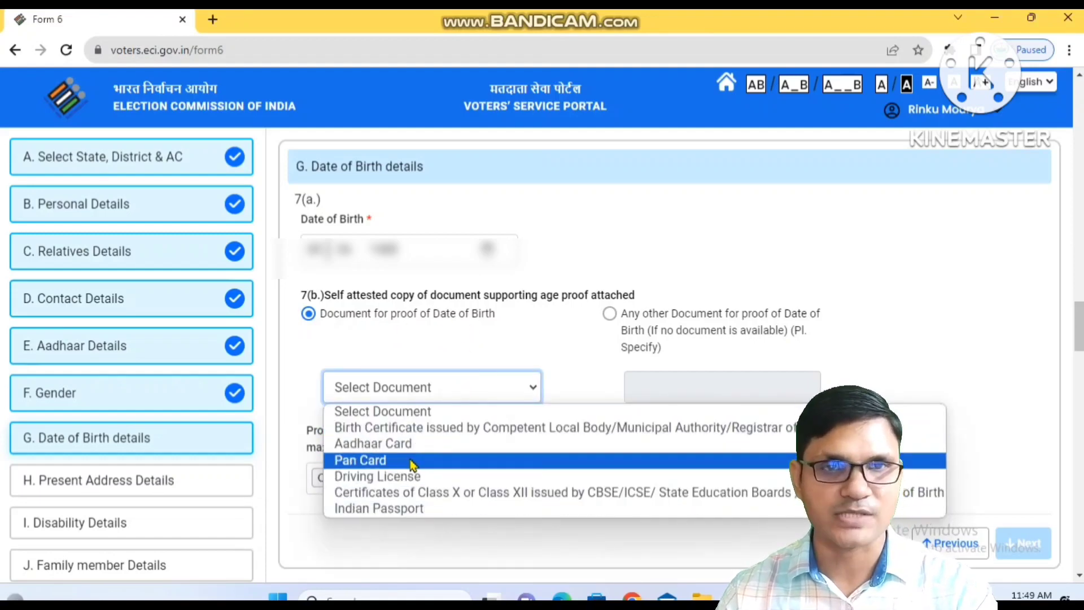
{"action": "left_click", "coordinate": [386, 446]}
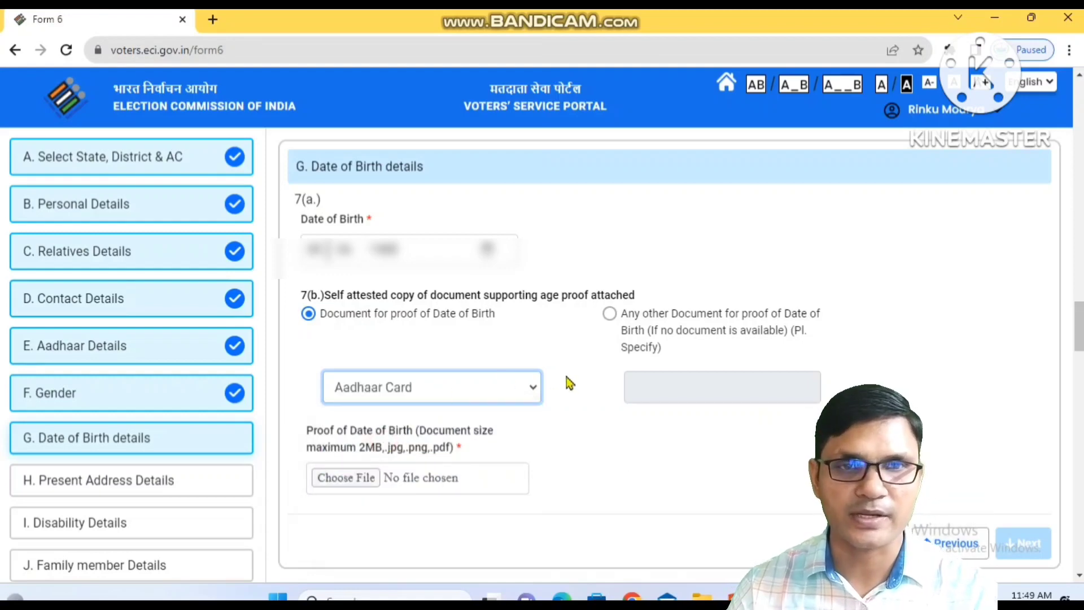
{"action": "left_click", "coordinate": [332, 481]}
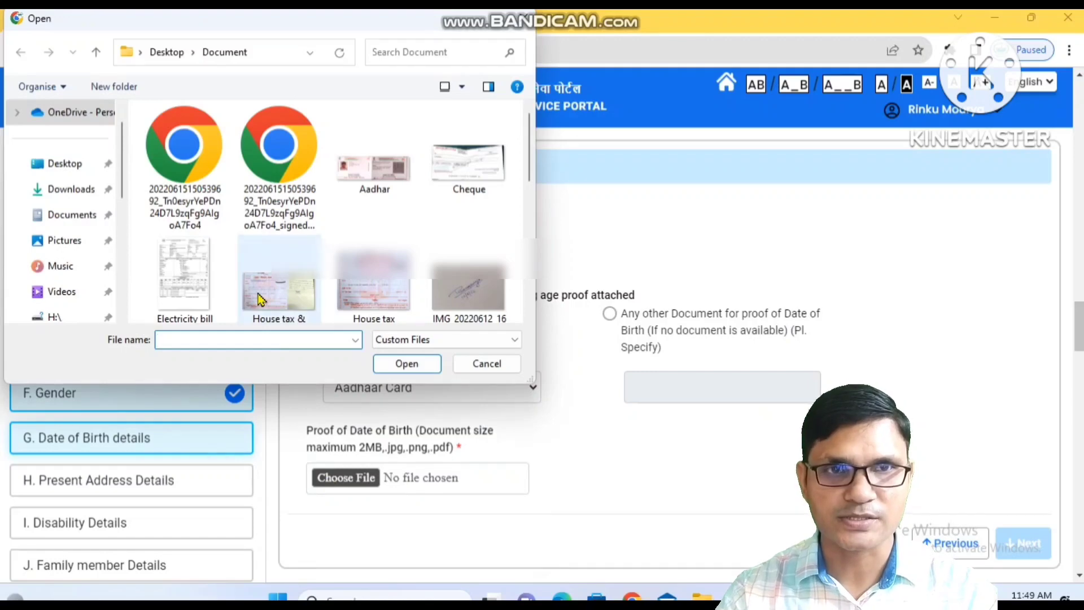
{"action": "double_click", "coordinate": [376, 186]}
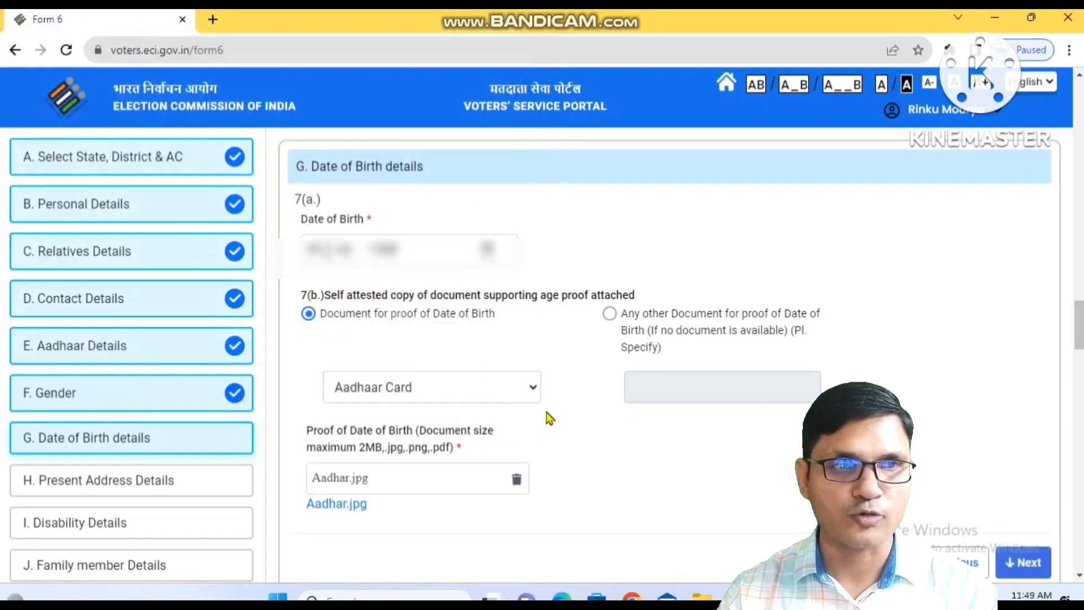
{"action": "left_click", "coordinate": [1020, 563]}
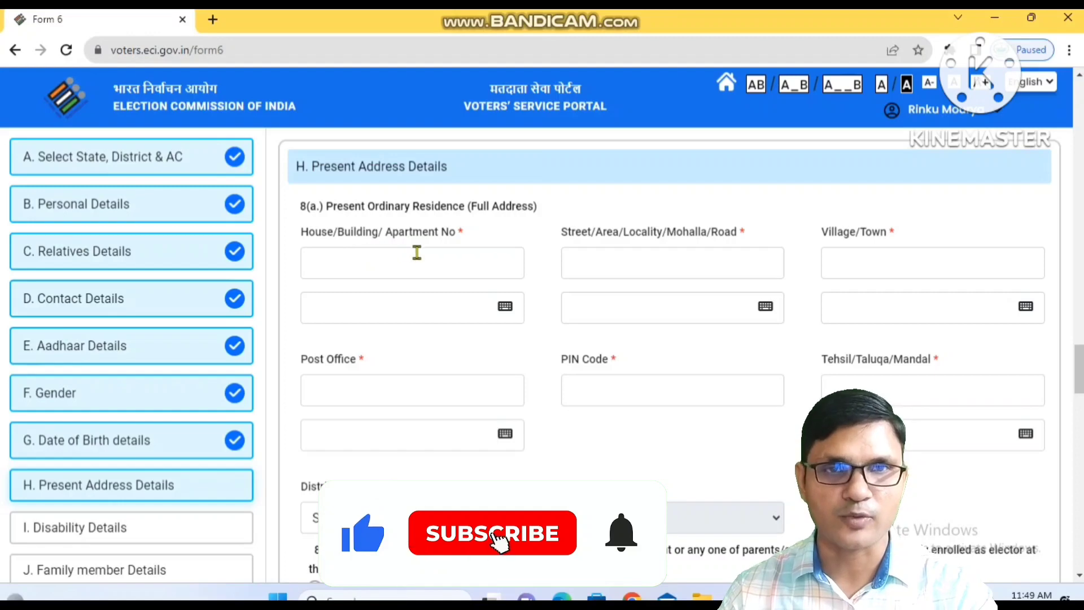
- Fill in the applicant's present residential address and set its district to Varanasi
{"action": "left_click", "coordinate": [438, 259]}
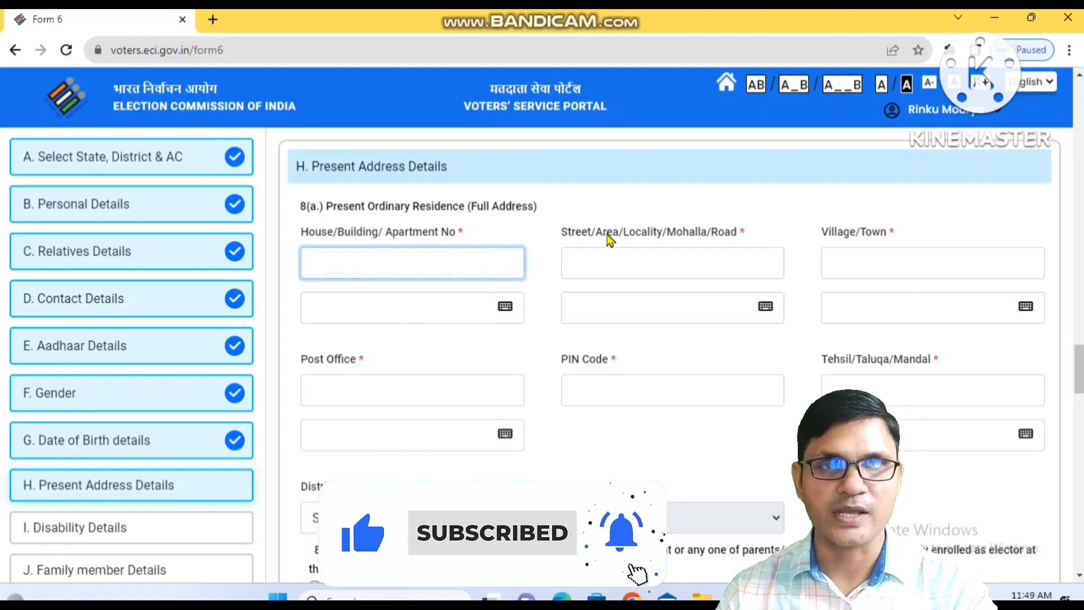
{"action": "left_click", "coordinate": [697, 260]}
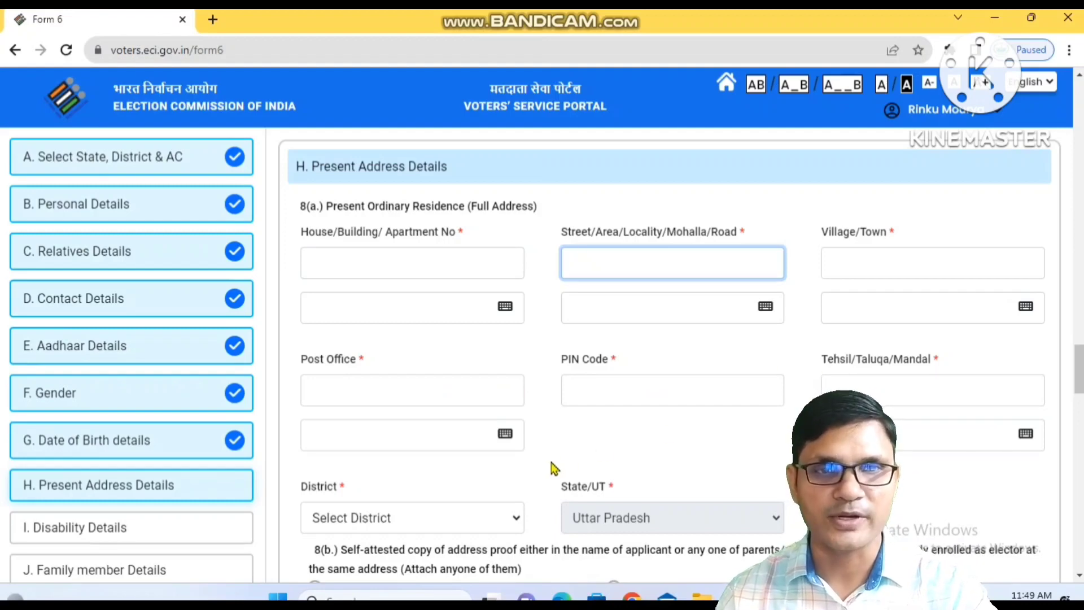
{"action": "left_click", "coordinate": [369, 523]}
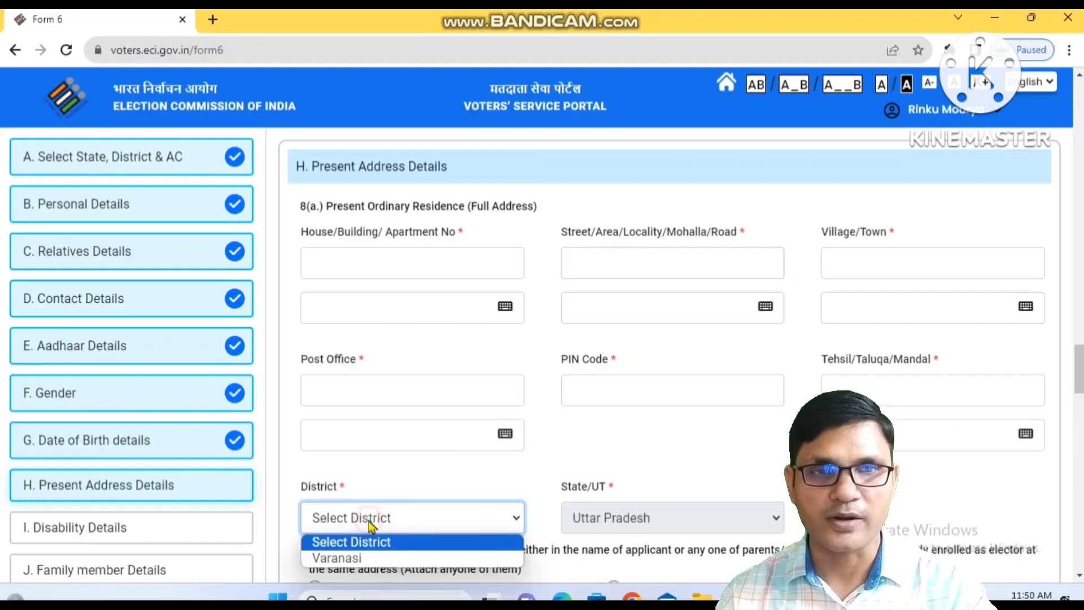
{"action": "left_click", "coordinate": [610, 493]}
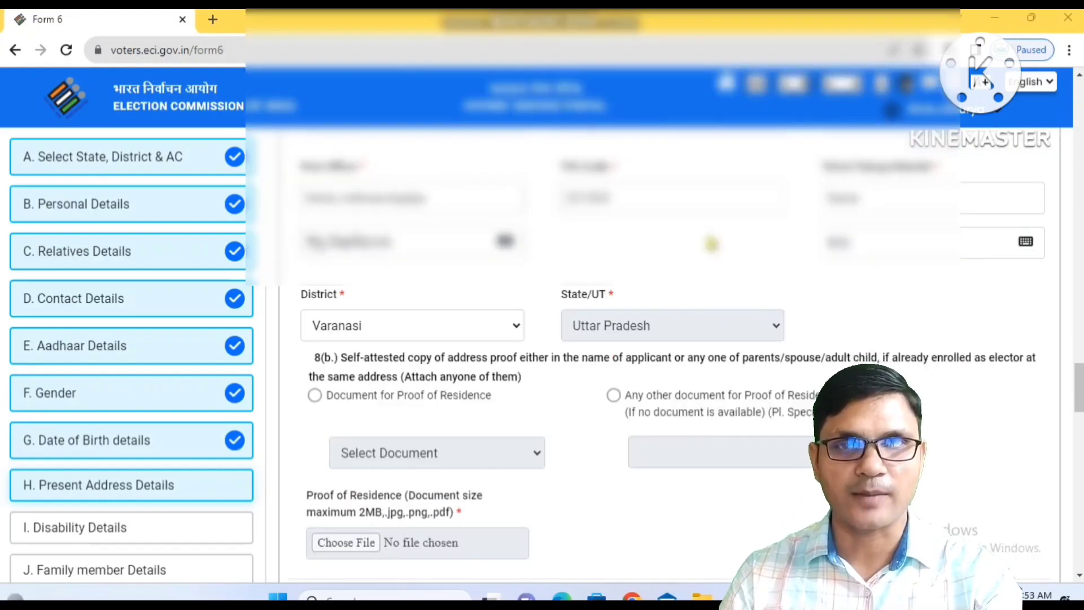
- Attach Aadhar.jpg as the proof of residence with Aadhaar Card as document type, and continue to the disability section
{"action": "left_click", "coordinate": [315, 395]}
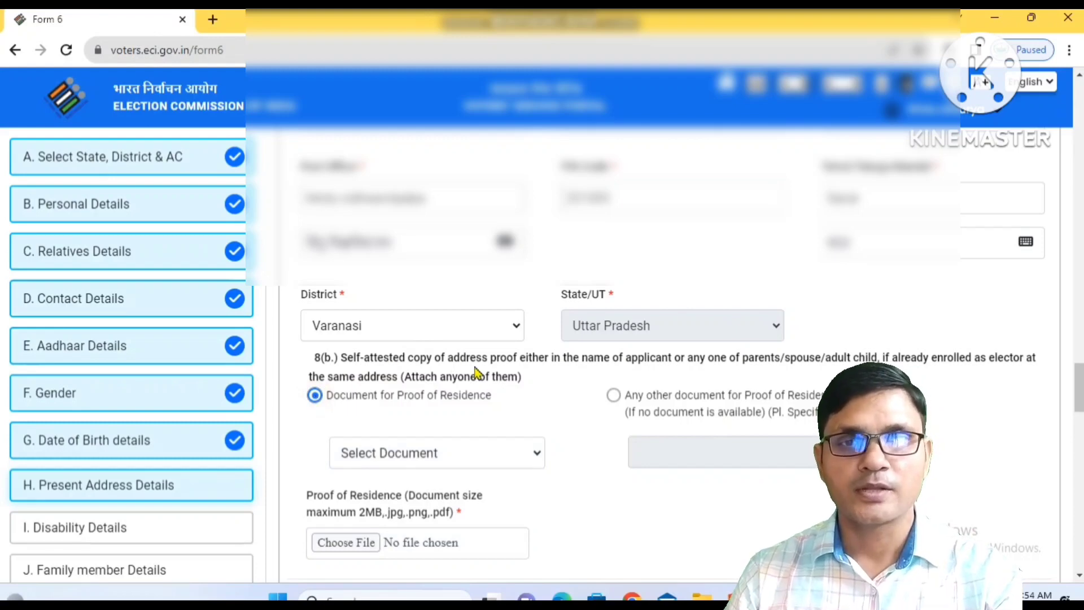
{"action": "left_click", "coordinate": [433, 456]}
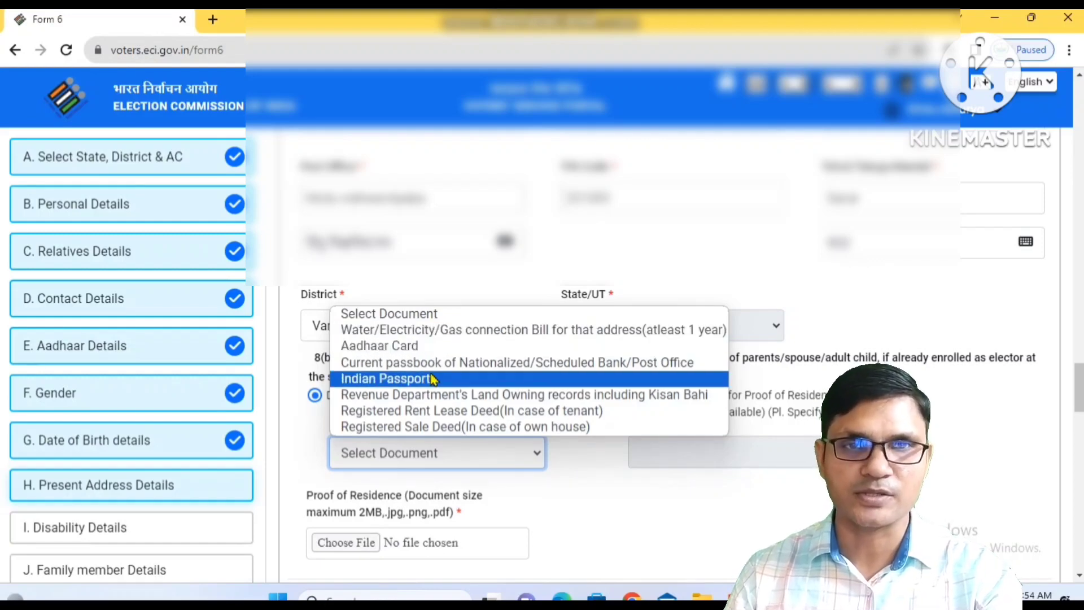
{"action": "left_click", "coordinate": [403, 347]}
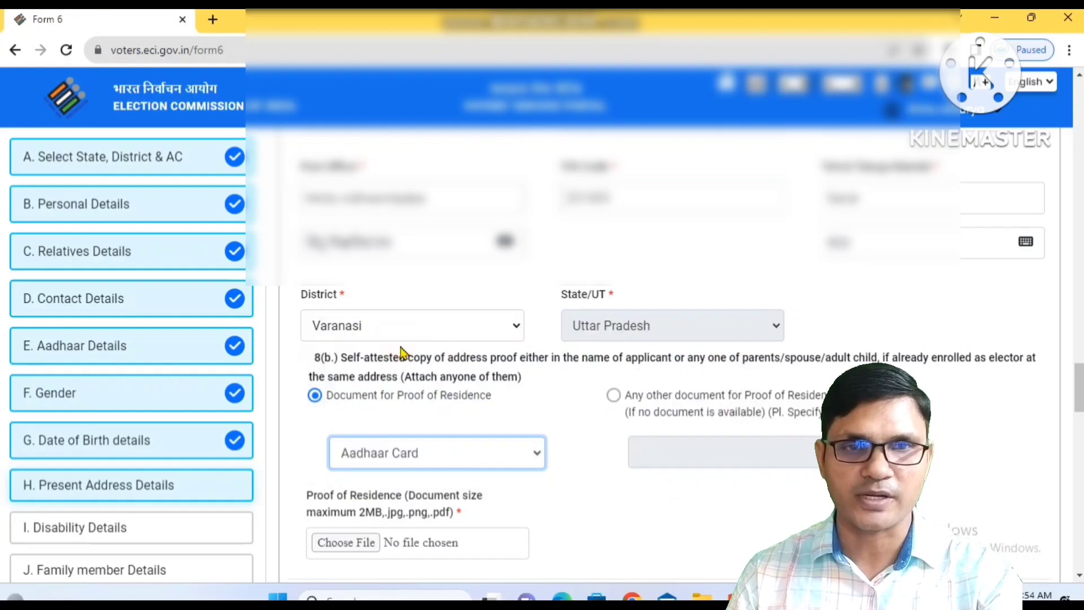
{"action": "left_click", "coordinate": [611, 482]}
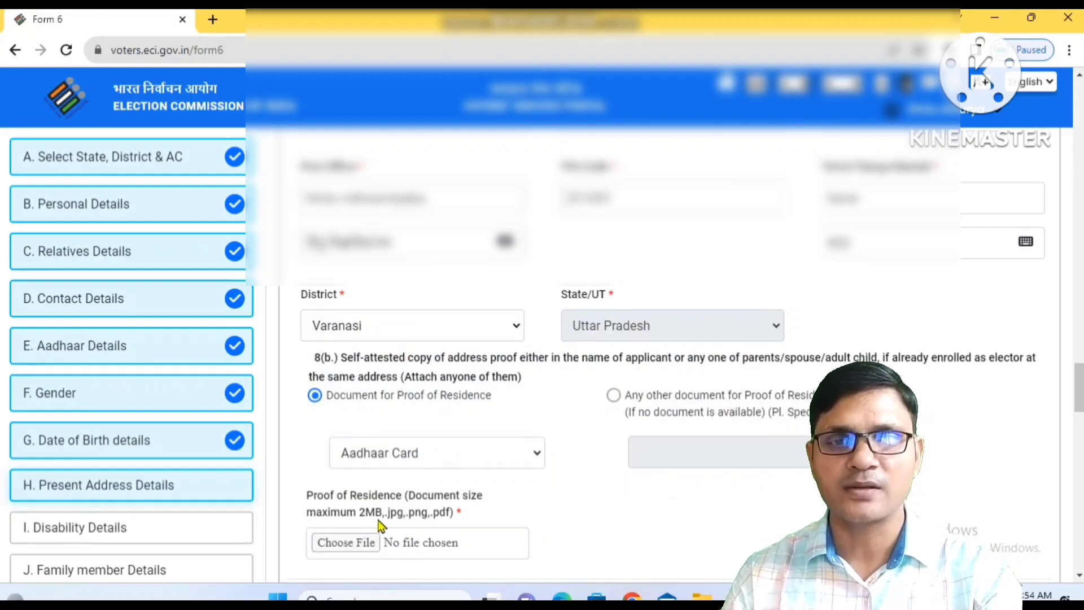
{"action": "left_click", "coordinate": [349, 543]}
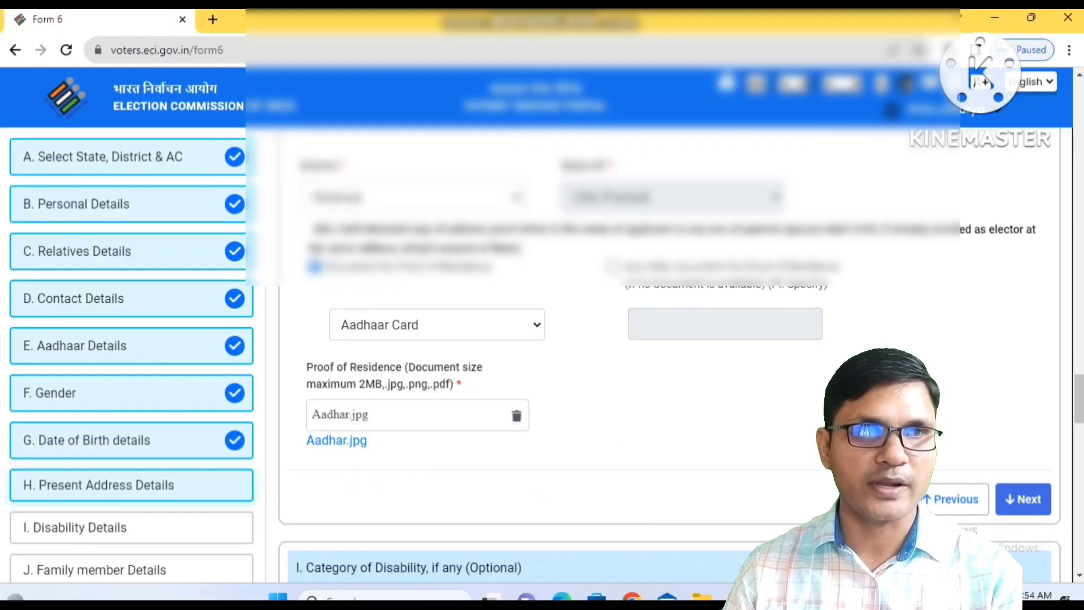
{"action": "left_click", "coordinate": [1021, 501]}
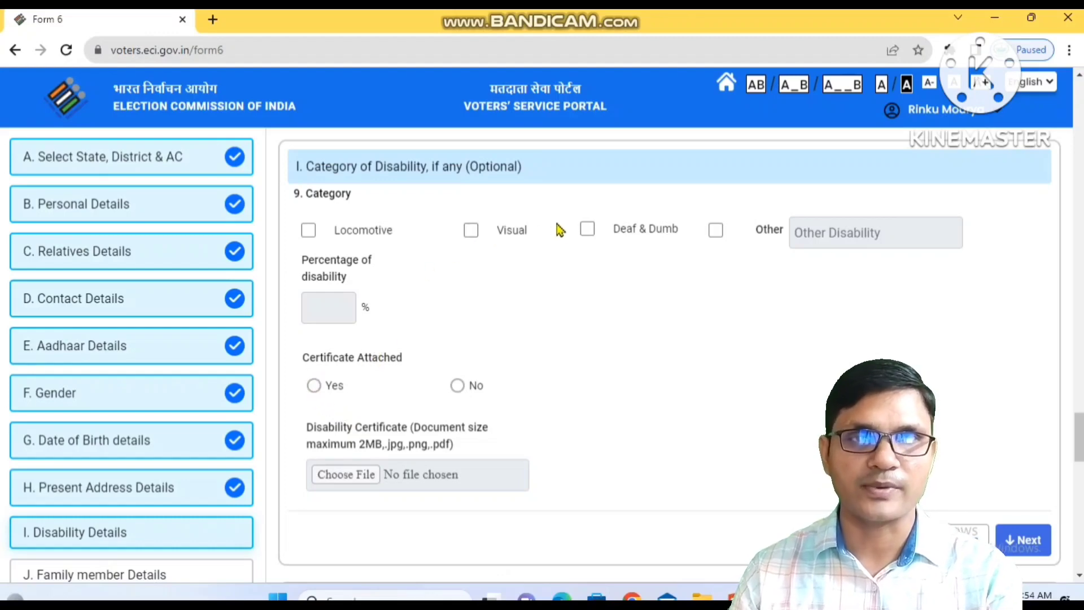
- Select Deaf & Dumb and Visual as the disability categories
{"action": "left_click", "coordinate": [588, 229]}
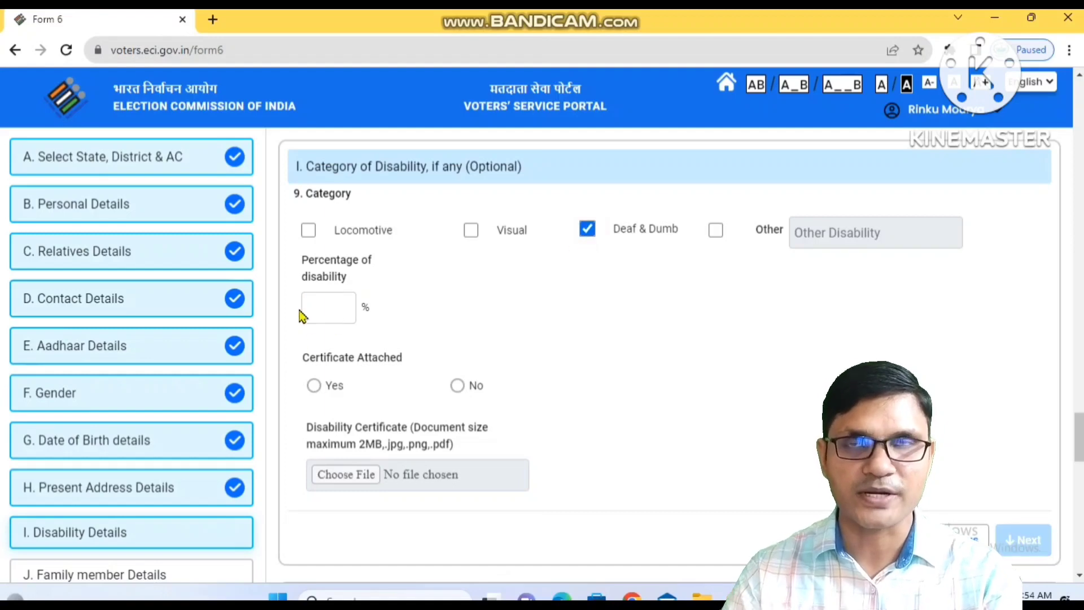
{"action": "left_click", "coordinate": [318, 306]}
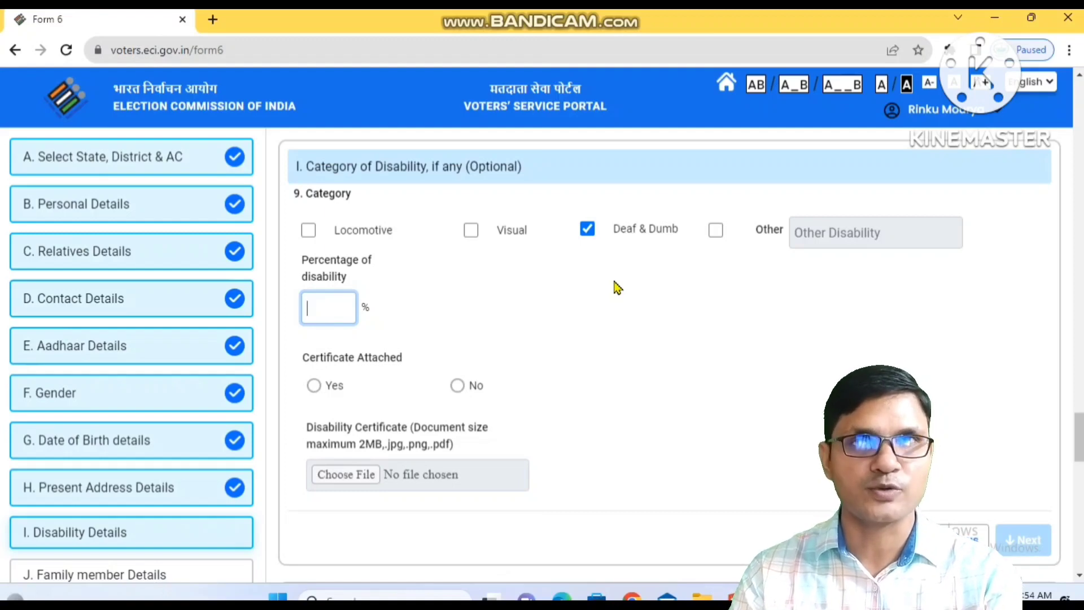
{"action": "left_click", "coordinate": [470, 231]}
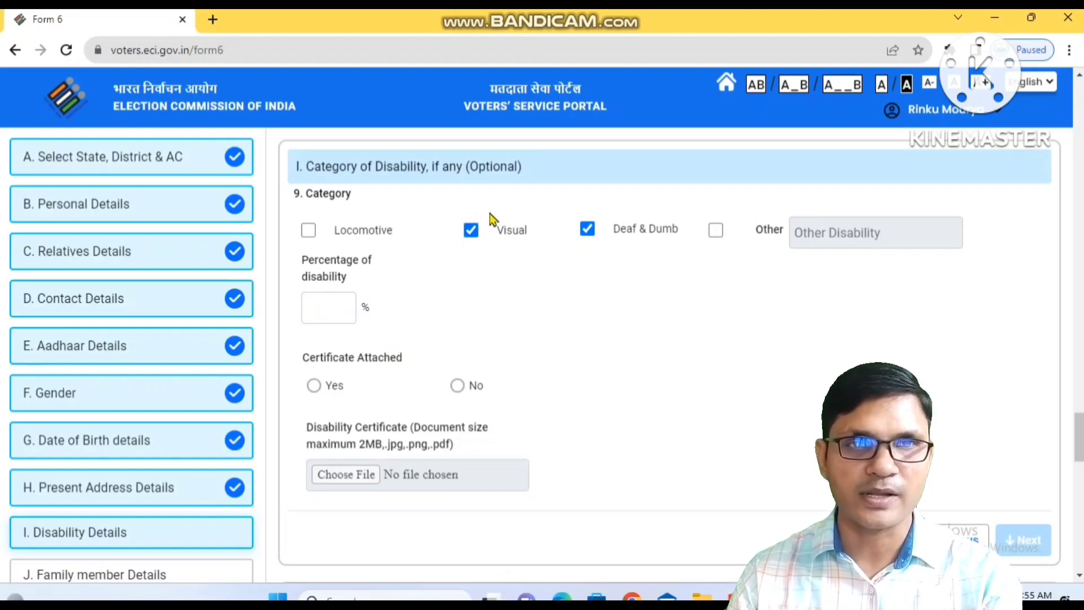
- Clear the Visual and Deaf & Dumb disability categories and continue to the family member details
{"action": "left_click", "coordinate": [471, 230]}
{"action": "left_click", "coordinate": [588, 230]}
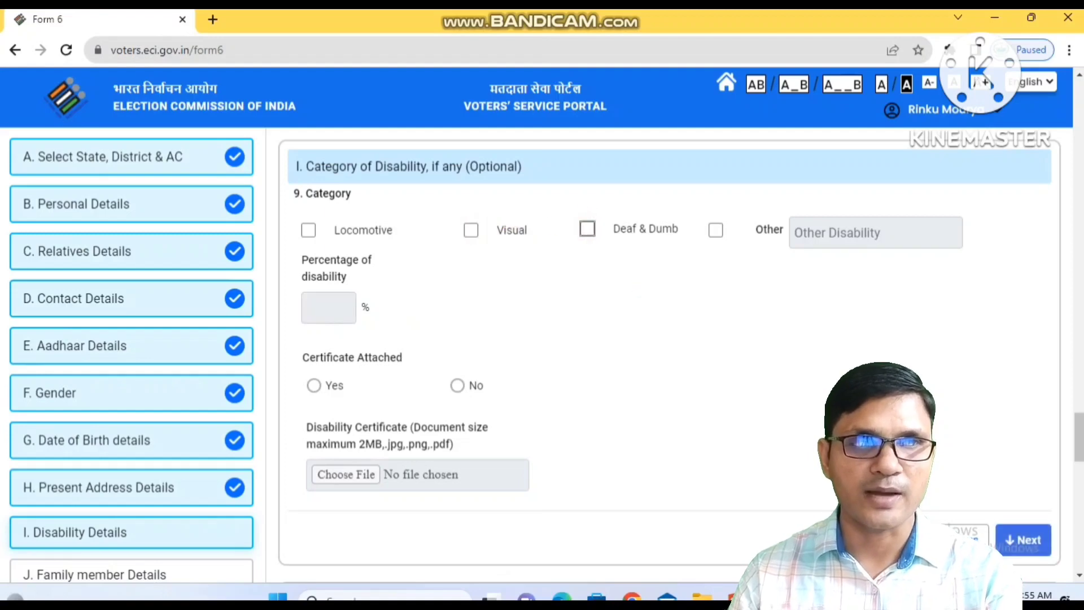
{"action": "left_click", "coordinate": [1020, 540]}
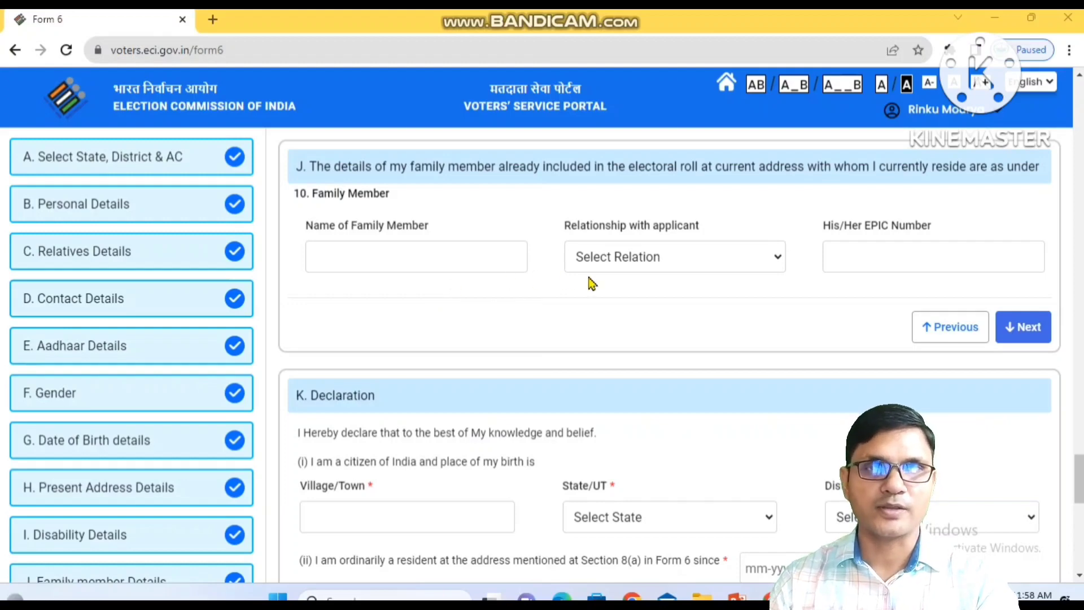
- Look over the family member name, relationship and EPIC number fields, leave them blank, and continue to the declaration
{"action": "left_click", "coordinate": [497, 250]}
{"action": "left_click", "coordinate": [646, 255]}
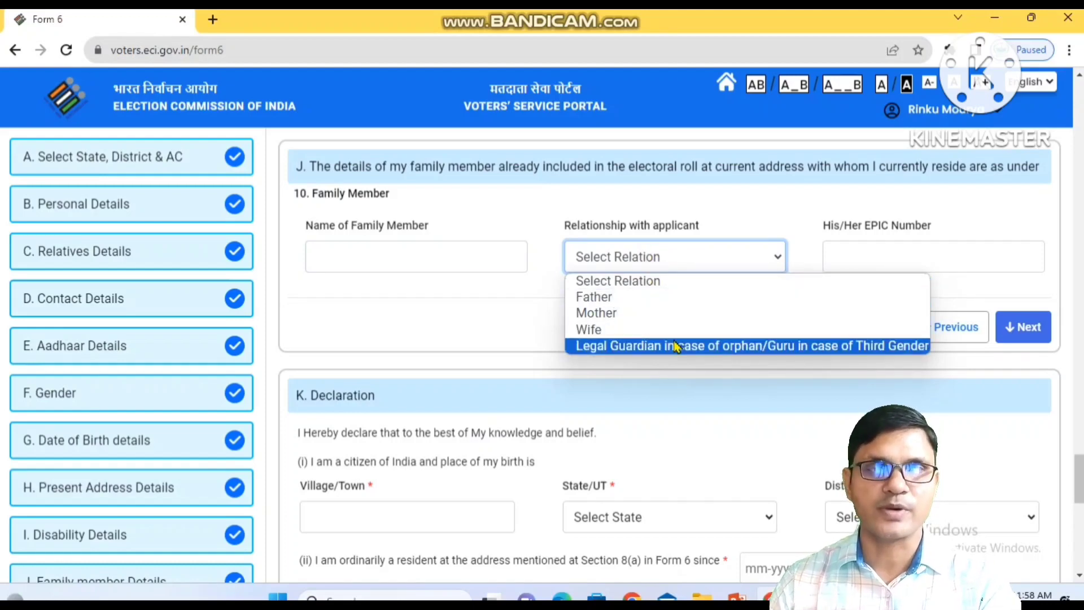
{"action": "left_click", "coordinate": [853, 244]}
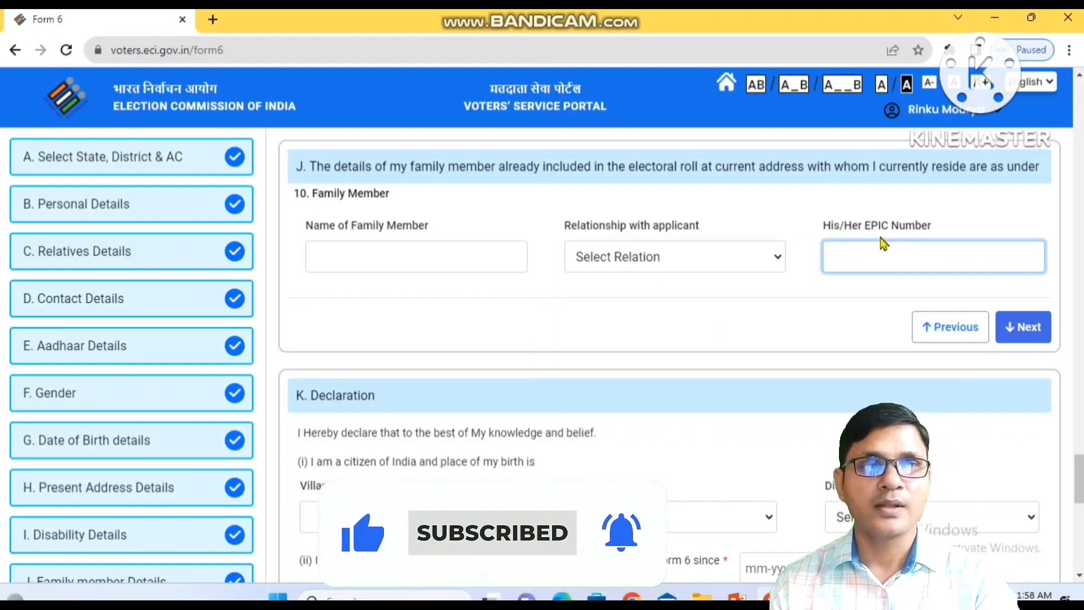
{"action": "left_click", "coordinate": [1009, 329]}
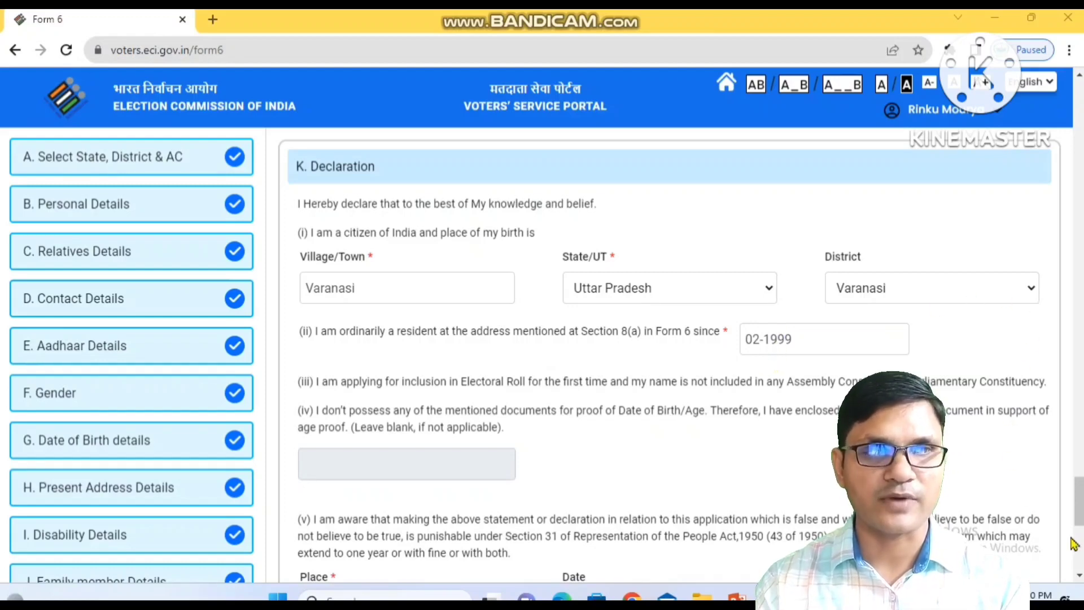
- Continue from the completed declaration to the captcha section, enter the displayed captcha, and open the form's preview for submission
{"action": "left_click", "coordinate": [1078, 575]}
{"action": "scroll", "coordinate": [1078, 575], "scroll_direction": "down", "scroll_amount": 3}
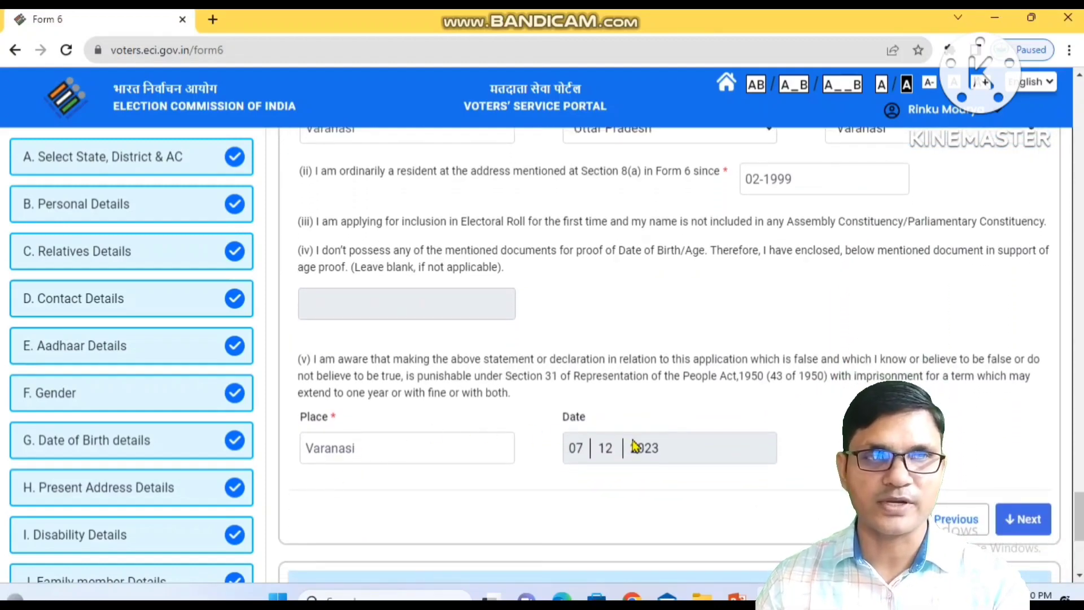
{"action": "left_click", "coordinate": [1019, 520]}
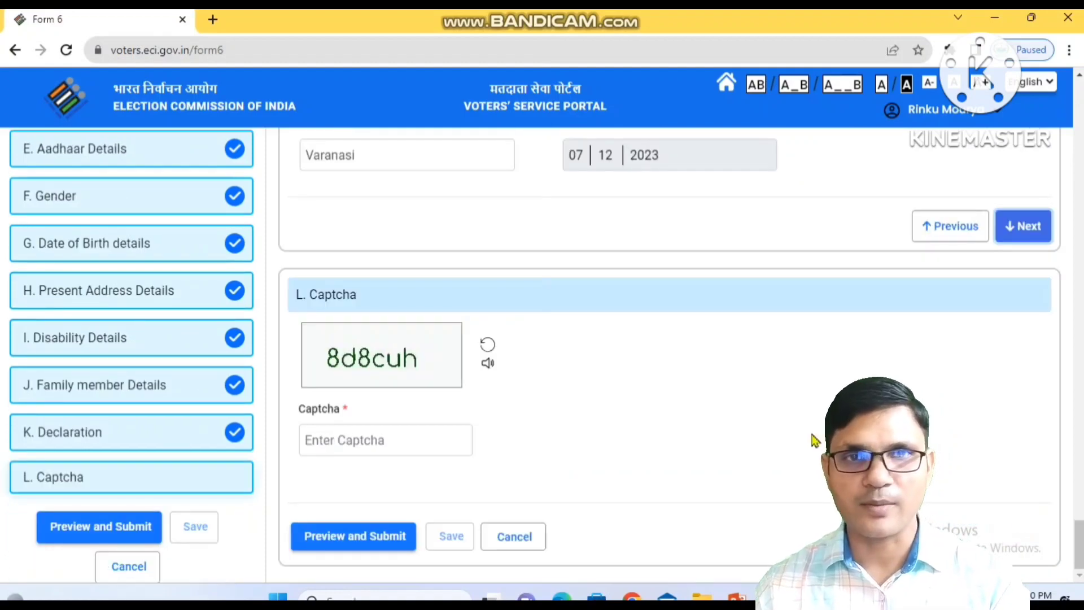
{"action": "left_click", "coordinate": [327, 439]}
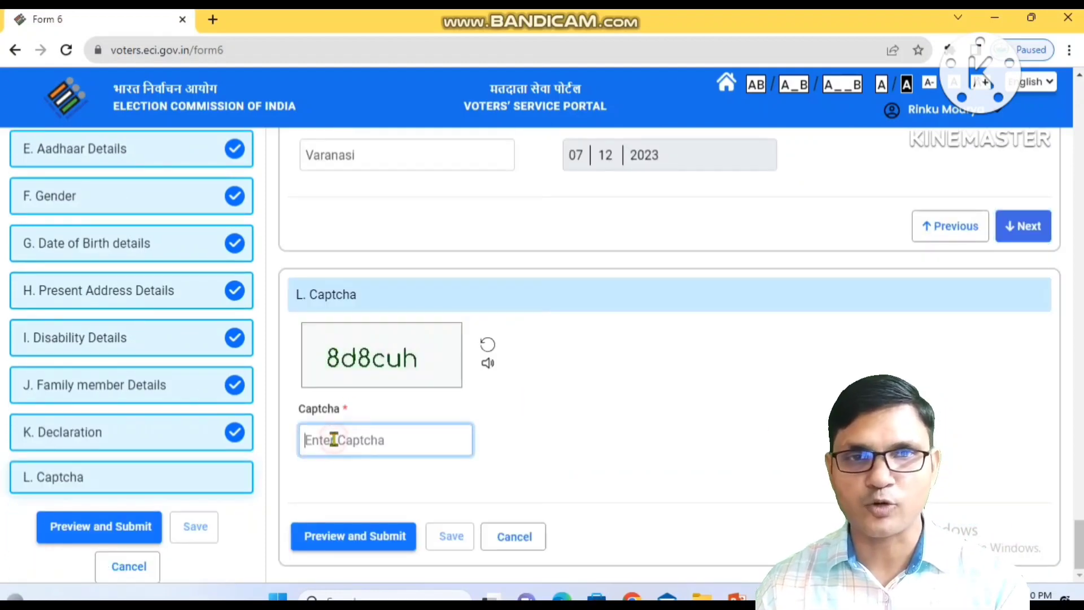
{"action": "left_click", "coordinate": [395, 533]}
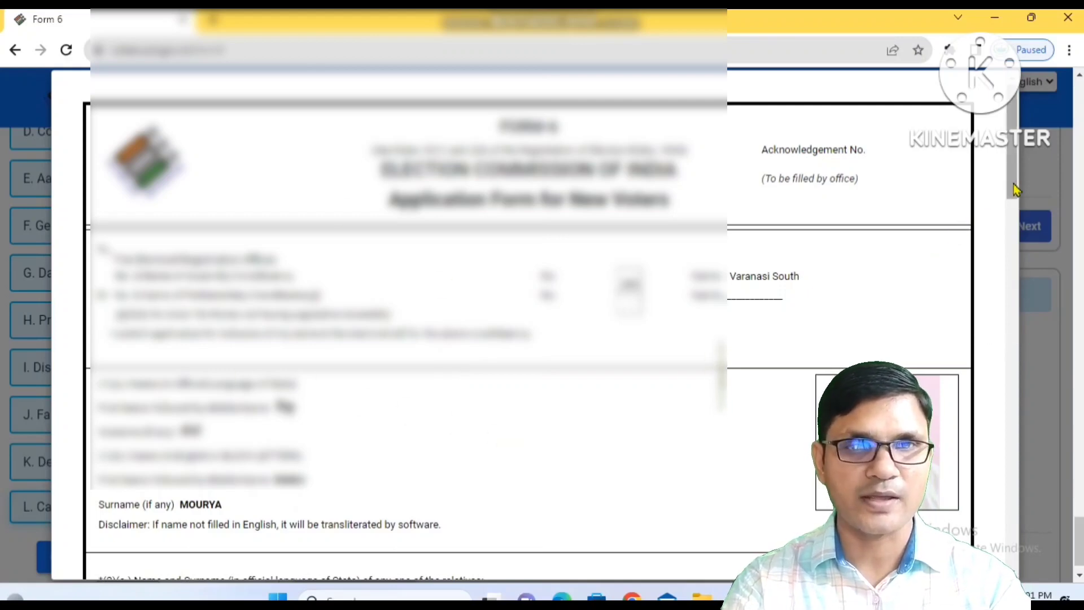
- Review the previewed Form 6 to its end, submit it with confirmation, and close the acknowledgment
{"action": "left_click_drag", "start_coordinate": [1014, 189], "coordinate": [972, 539]}
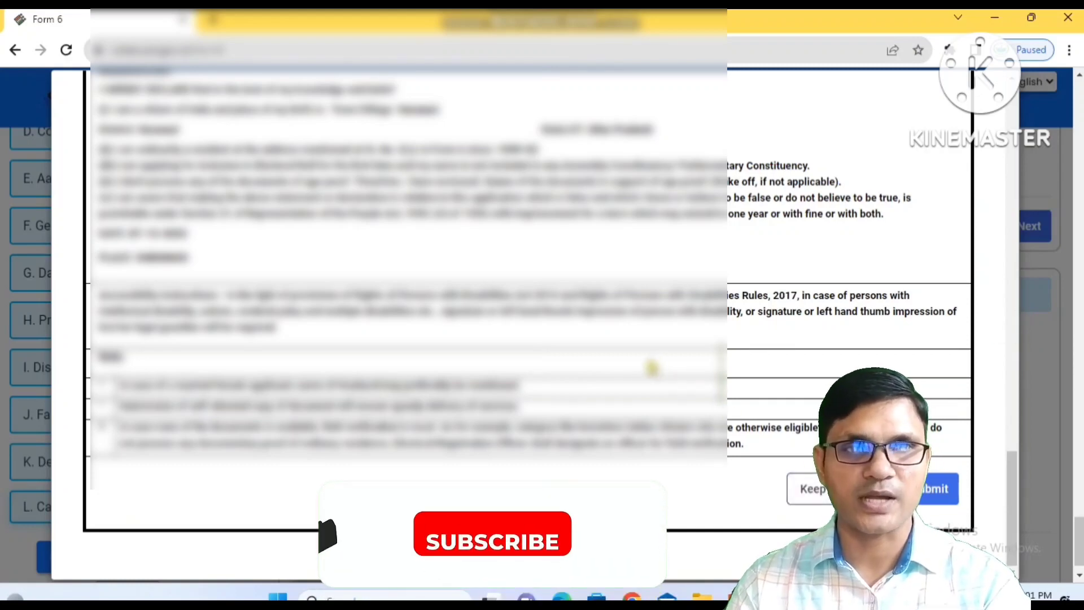
{"action": "left_click", "coordinate": [930, 494]}
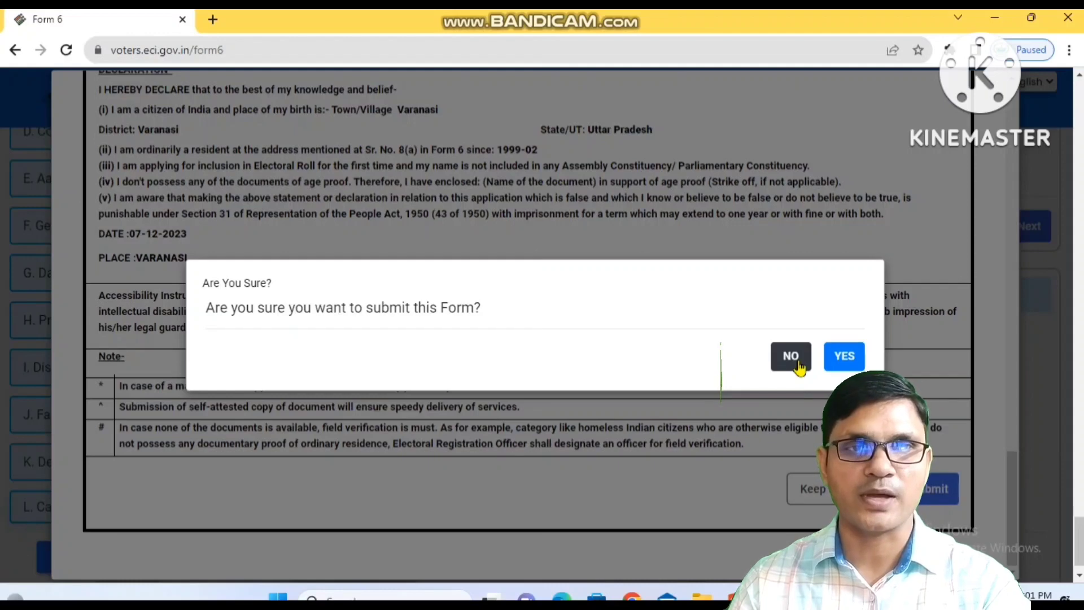
{"action": "left_click", "coordinate": [848, 366]}
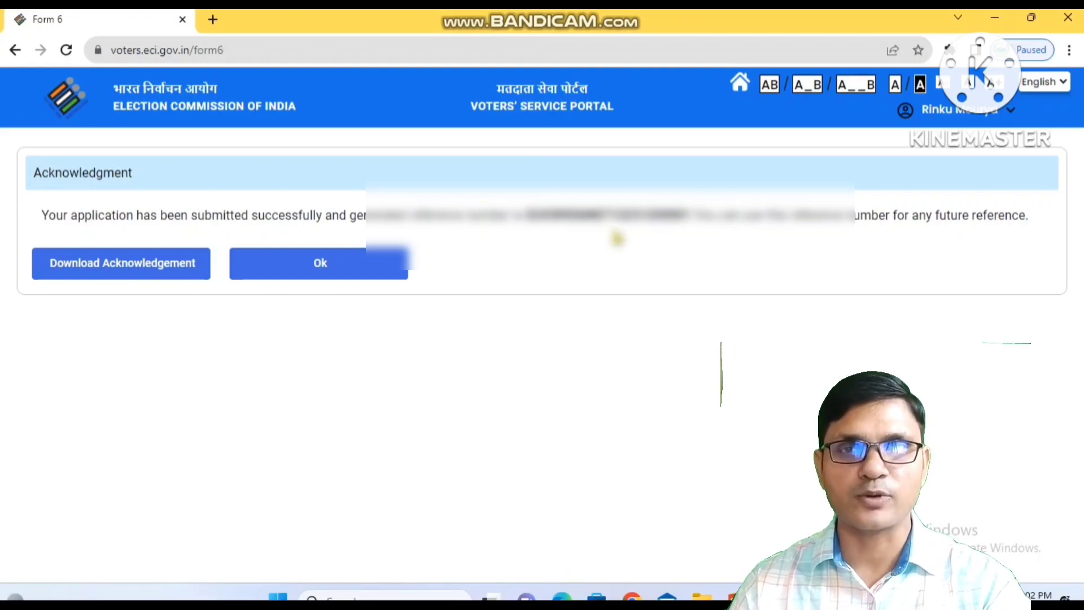
{"action": "left_click", "coordinate": [288, 269]}
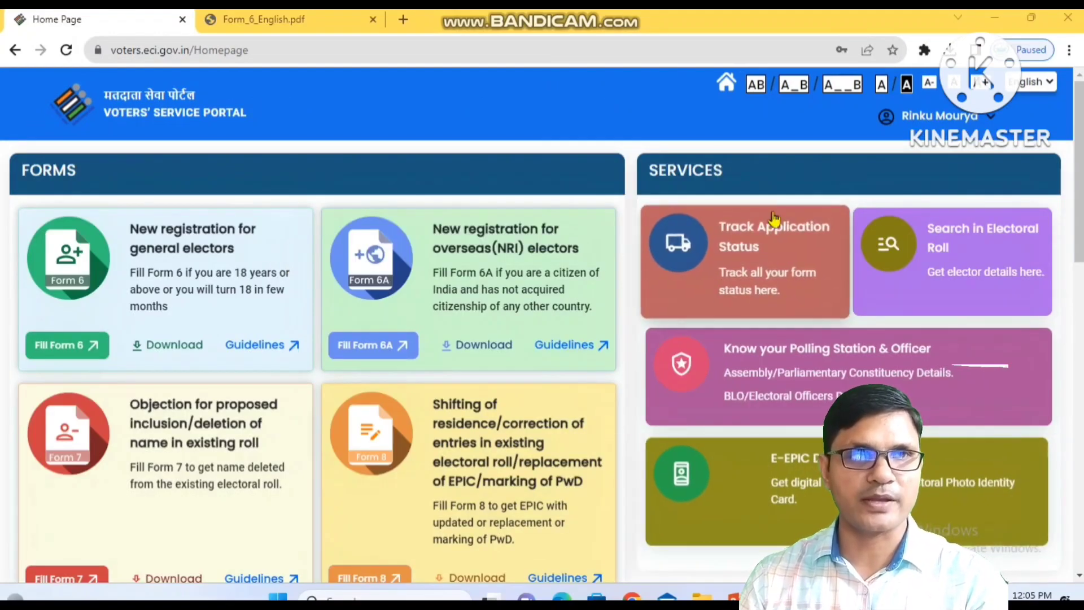
- Open the application status tracking page and set the state to Uttar Pradesh
{"action": "left_click", "coordinate": [757, 245]}
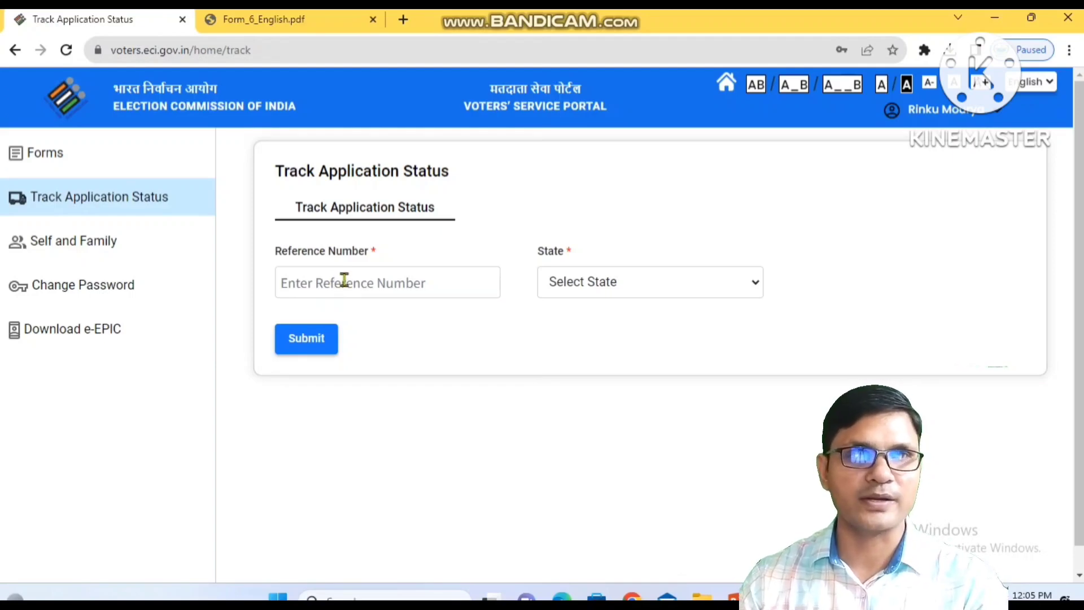
{"action": "left_click", "coordinate": [587, 288]}
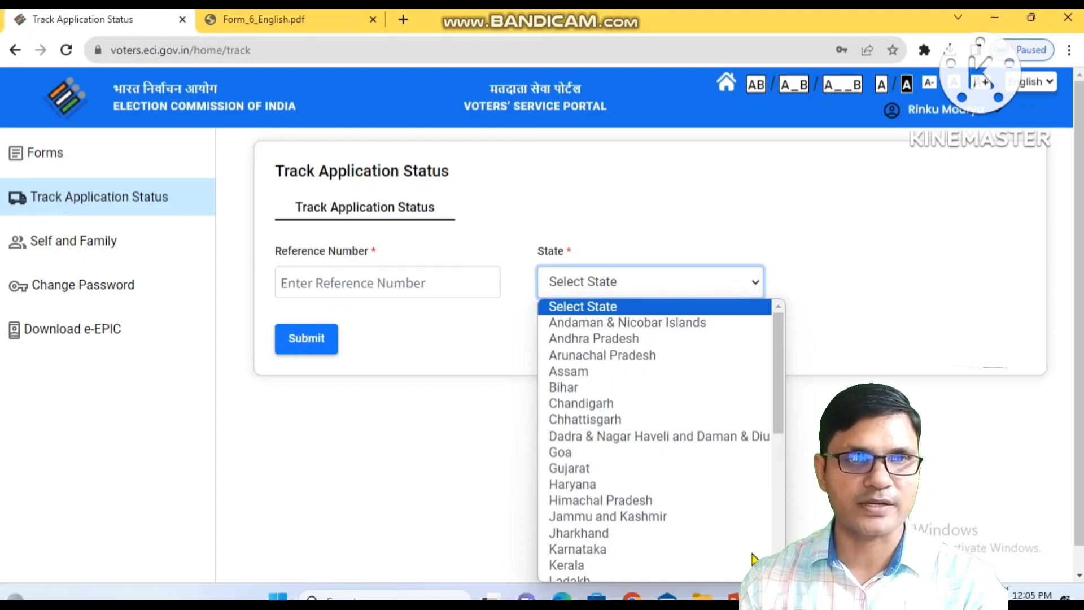
{"action": "scroll", "coordinate": [615, 548], "scroll_direction": "down", "scroll_amount": 5}
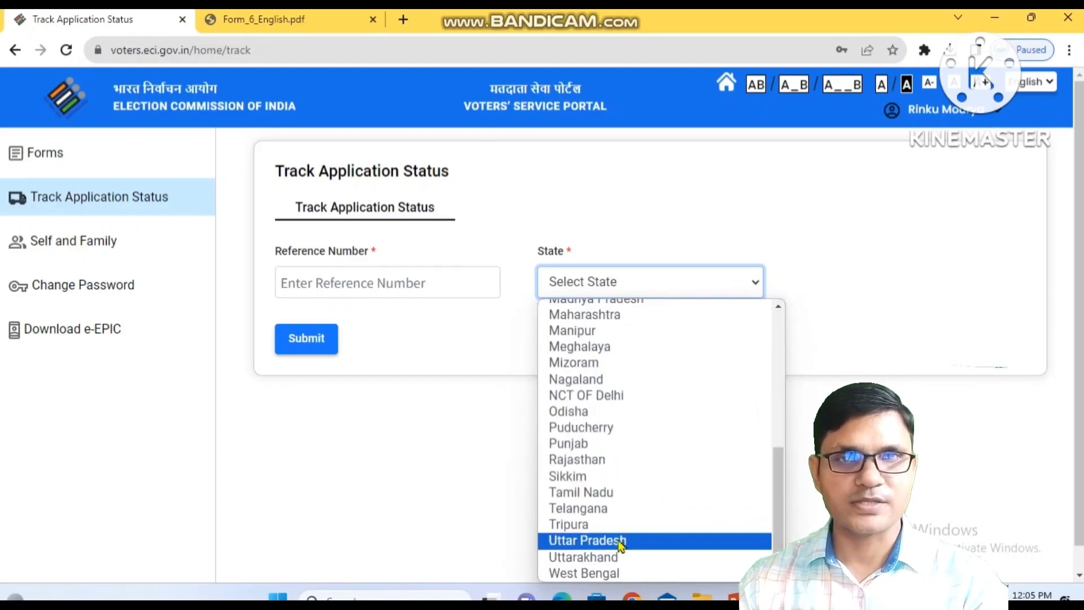
{"action": "left_click", "coordinate": [615, 542]}
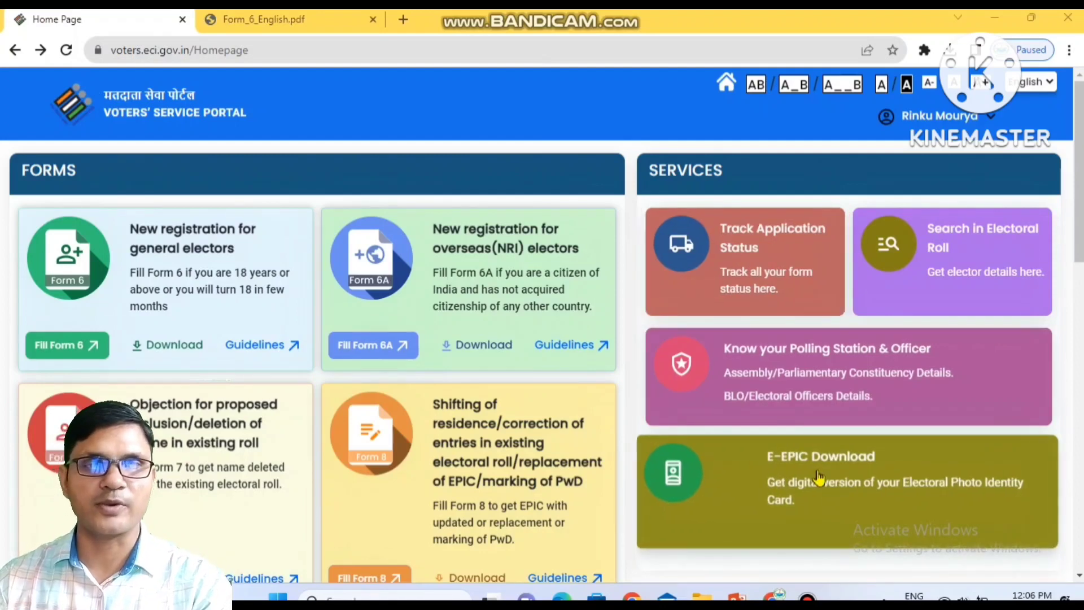
- Open the E-EPIC Download service from the portal's home page
{"action": "left_click", "coordinate": [819, 477]}
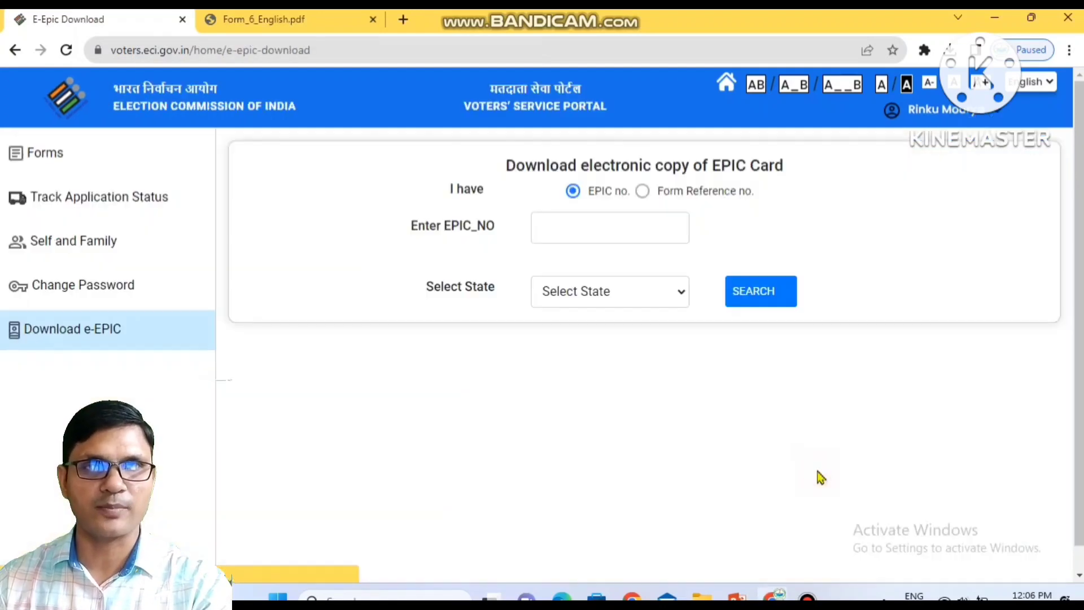